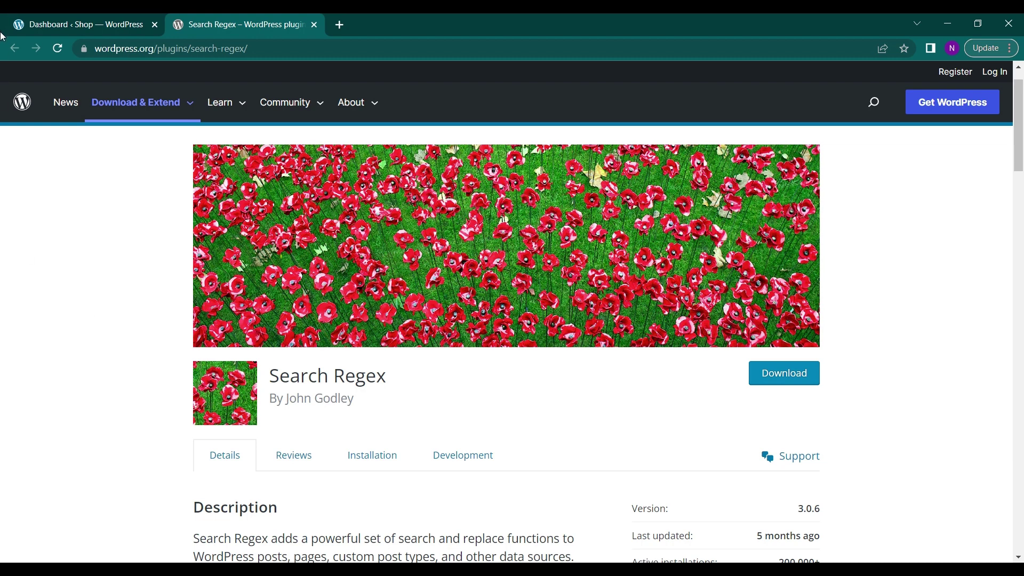
Go from the admin dashboard to the Add Plugins page.
{"action": "left_click", "coordinate": [29, 19]}
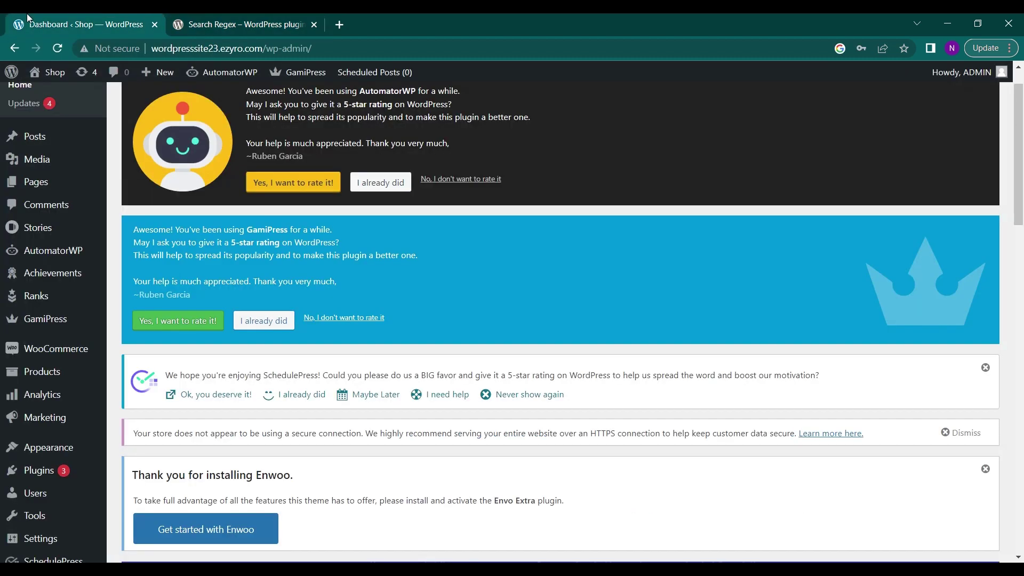
{"action": "scroll", "coordinate": [40, 205], "scroll_direction": "up", "scroll_amount": 1}
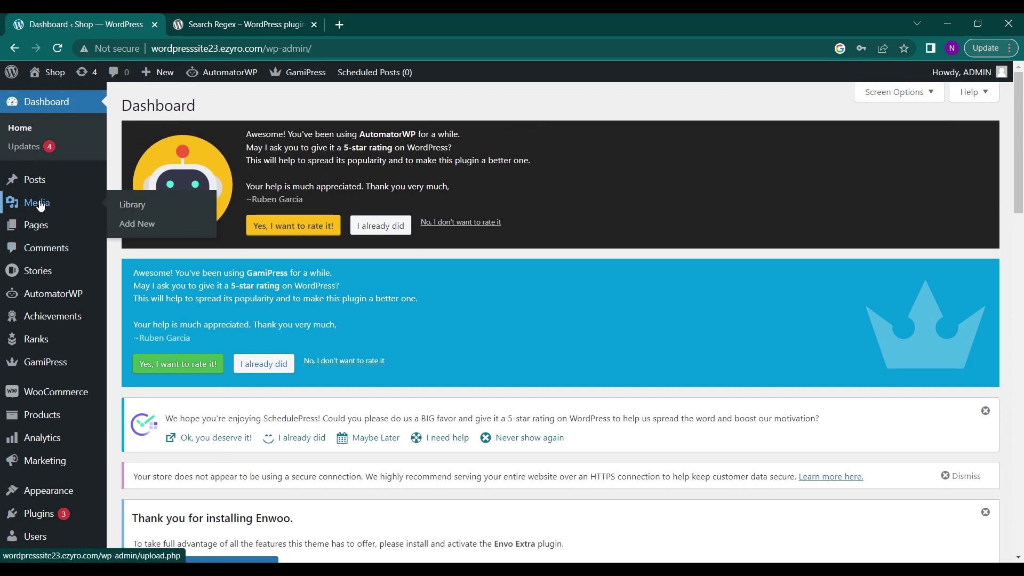
{"action": "left_click", "coordinate": [237, 14]}
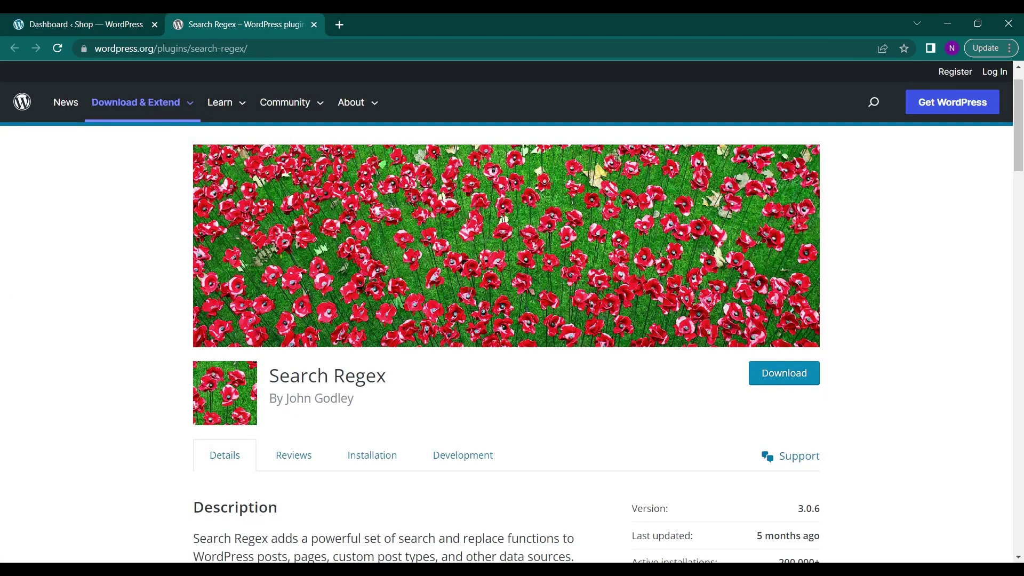
{"action": "left_click", "coordinate": [69, 31]}
{"action": "scroll", "coordinate": [6, 347], "scroll_direction": "down", "scroll_amount": 1}
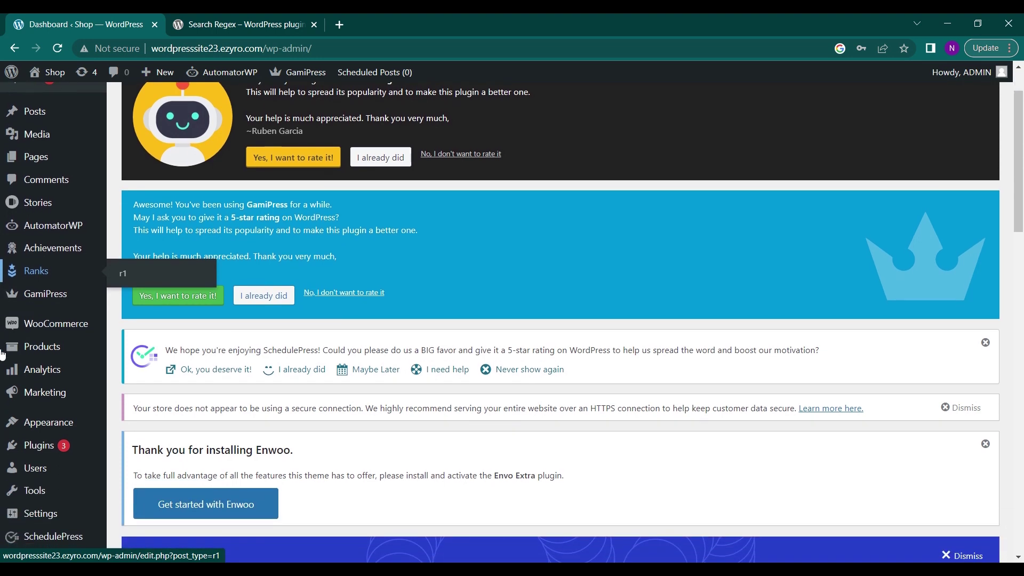
{"action": "mouse_move", "coordinate": [33, 452]}
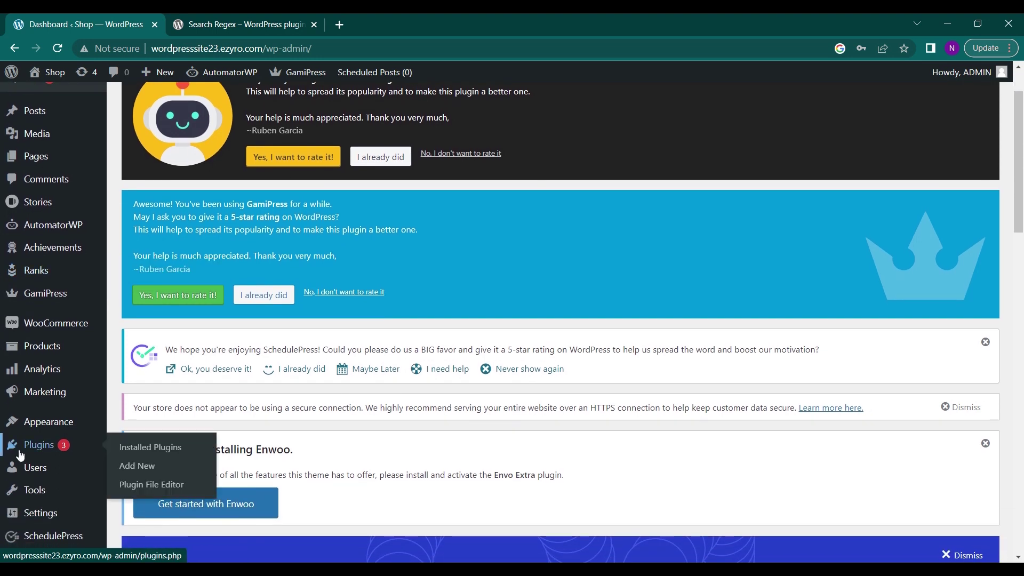
{"action": "left_click", "coordinate": [145, 477]}
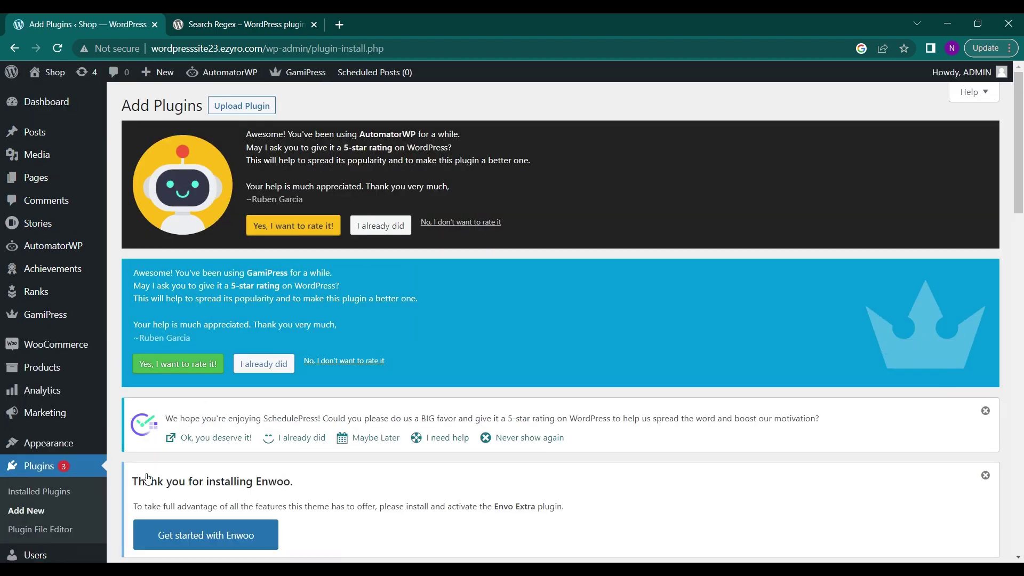
Search the plugin directory for 'search regex' and install Search Regex.
{"action": "scroll", "coordinate": [501, 357], "scroll_direction": "down", "scroll_amount": 3}
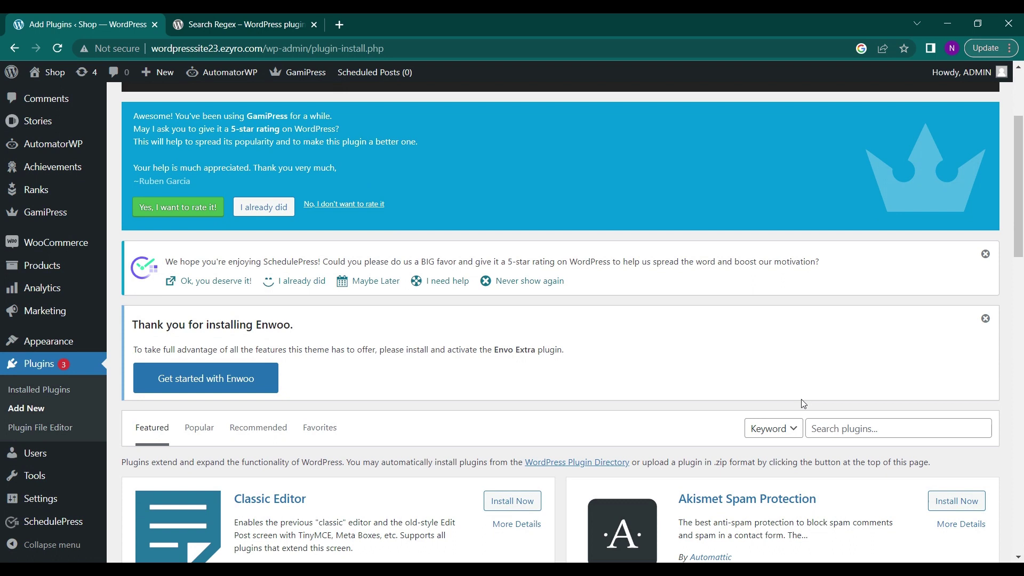
{"action": "left_click", "coordinate": [820, 426]}
{"action": "type", "text": "s"}
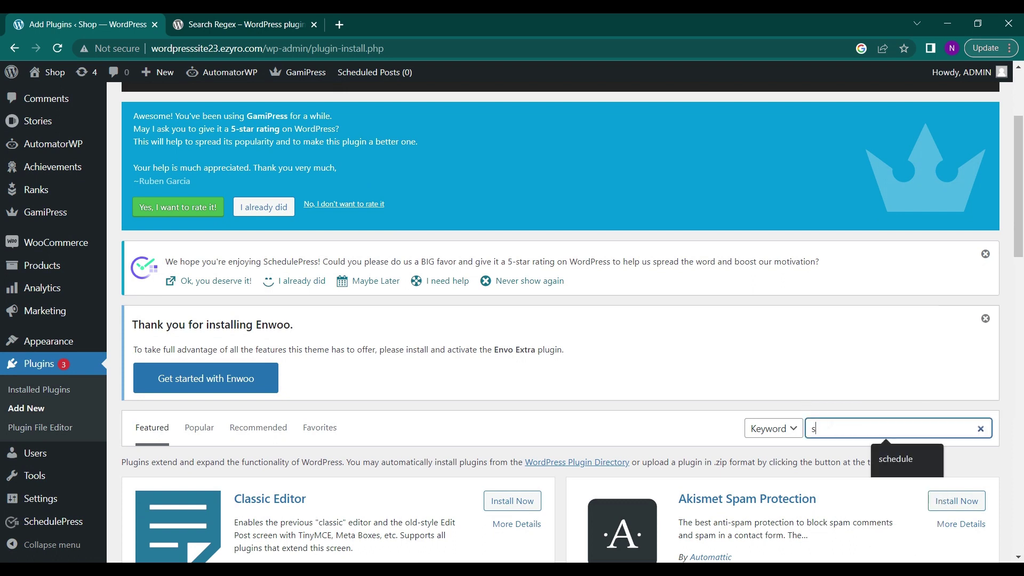
{"action": "type", "text": "e"}
{"action": "key", "text": "Down"}
{"action": "key", "text": "Return"}
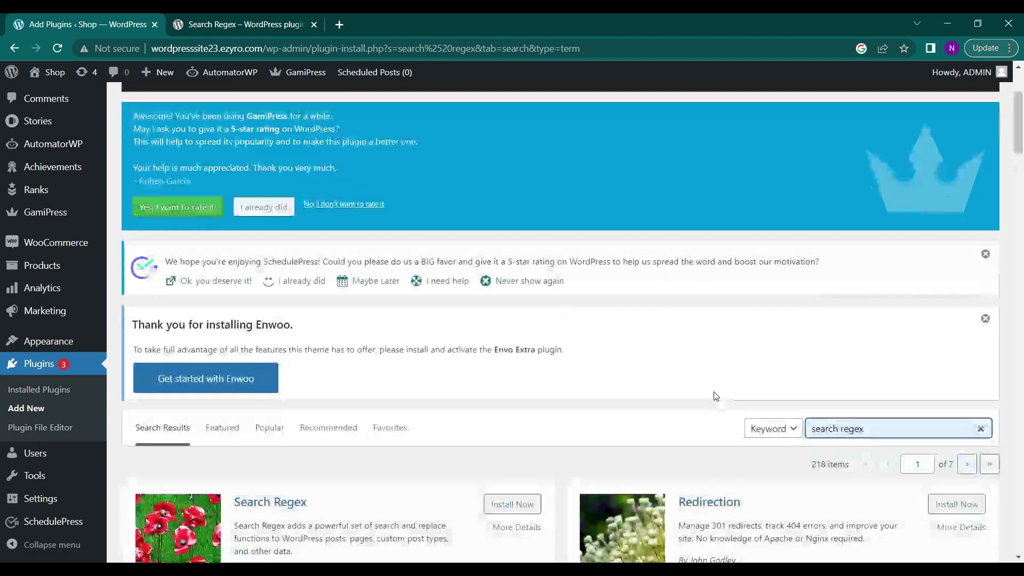
{"action": "scroll", "coordinate": [499, 398], "scroll_direction": "down", "scroll_amount": 3}
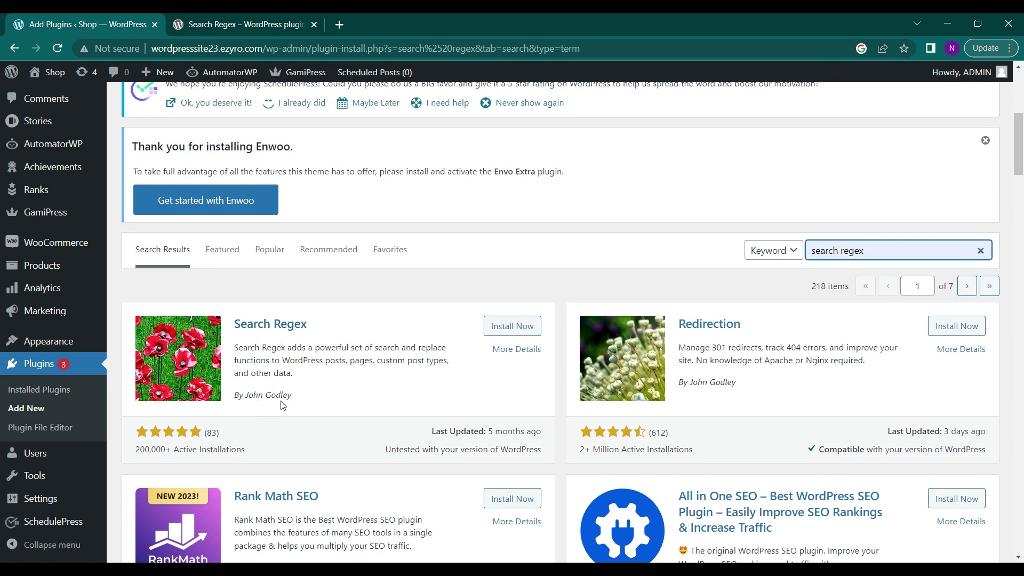
{"action": "left_click", "coordinate": [522, 330]}
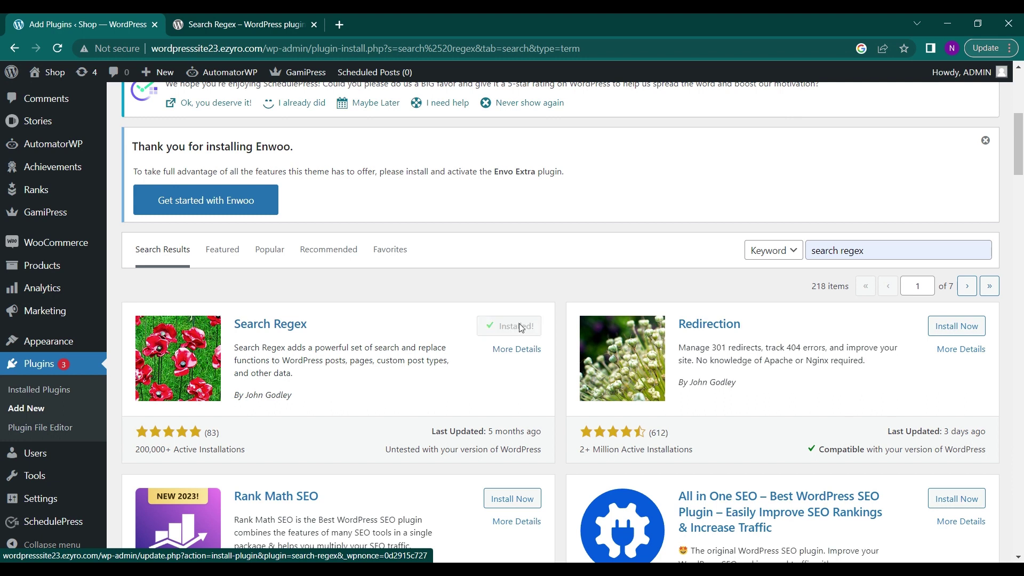
Activate Search Regex and confirm it among the seven installed plugins.
{"action": "left_click", "coordinate": [512, 326]}
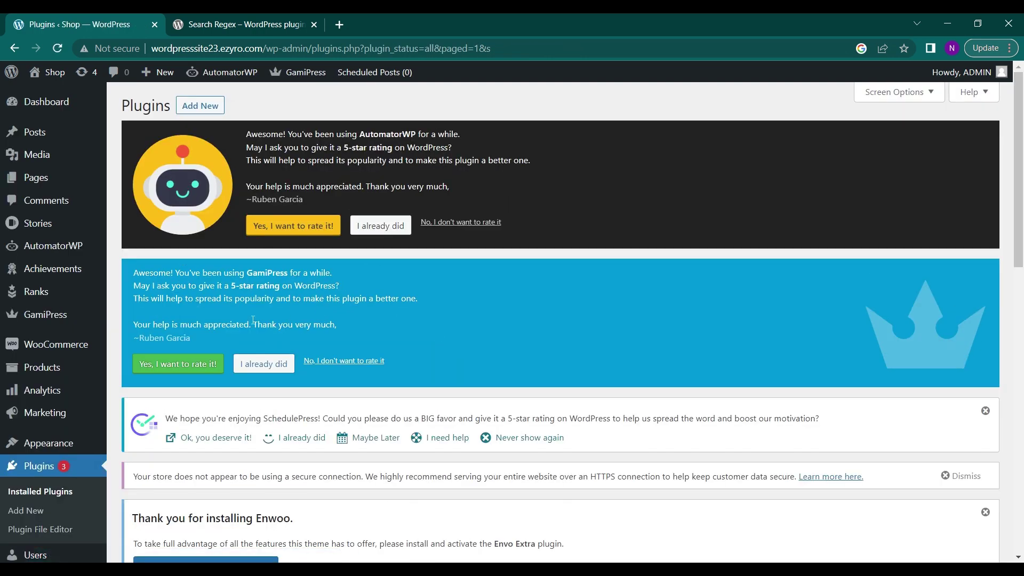
{"action": "scroll", "coordinate": [253, 319], "scroll_direction": "down", "scroll_amount": 8}
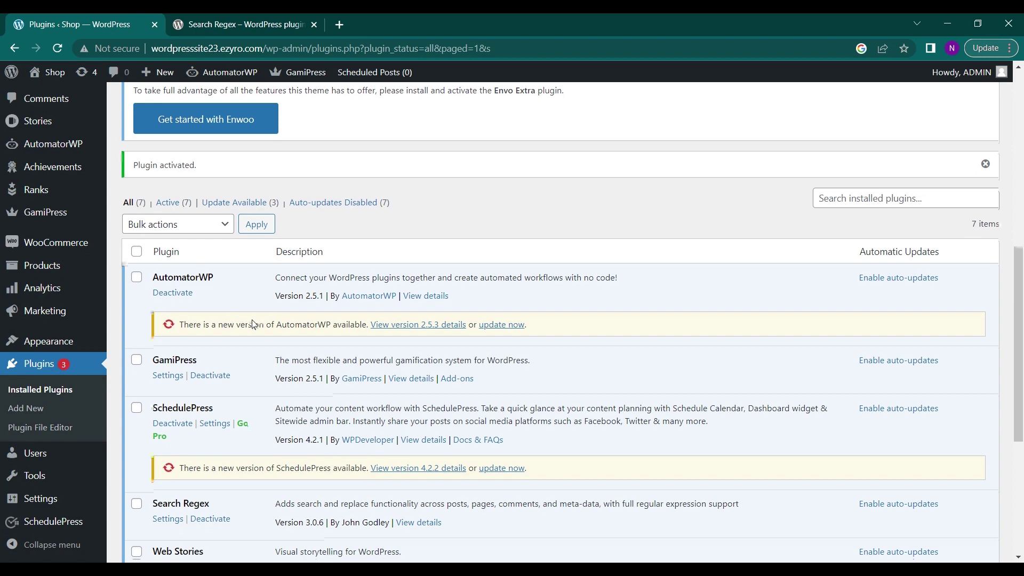
{"action": "scroll", "coordinate": [251, 320], "scroll_direction": "down", "scroll_amount": 2}
{"action": "mouse_move", "coordinate": [38, 352]}
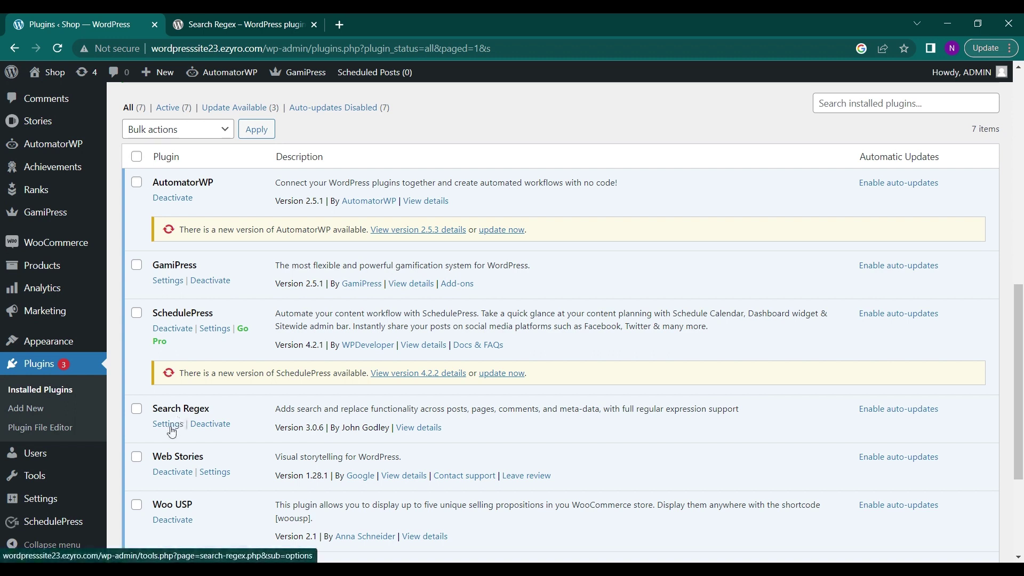
{"action": "mouse_move", "coordinate": [51, 476]}
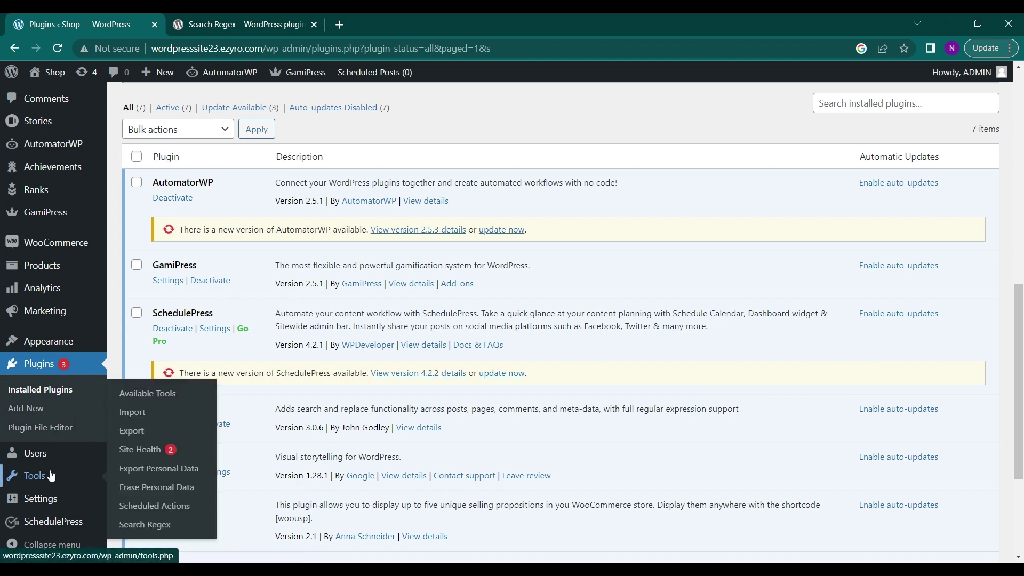
Open Tools > Search Regex, confirm the Presets list is empty, and return to Search & Replace.
{"action": "left_click", "coordinate": [145, 525]}
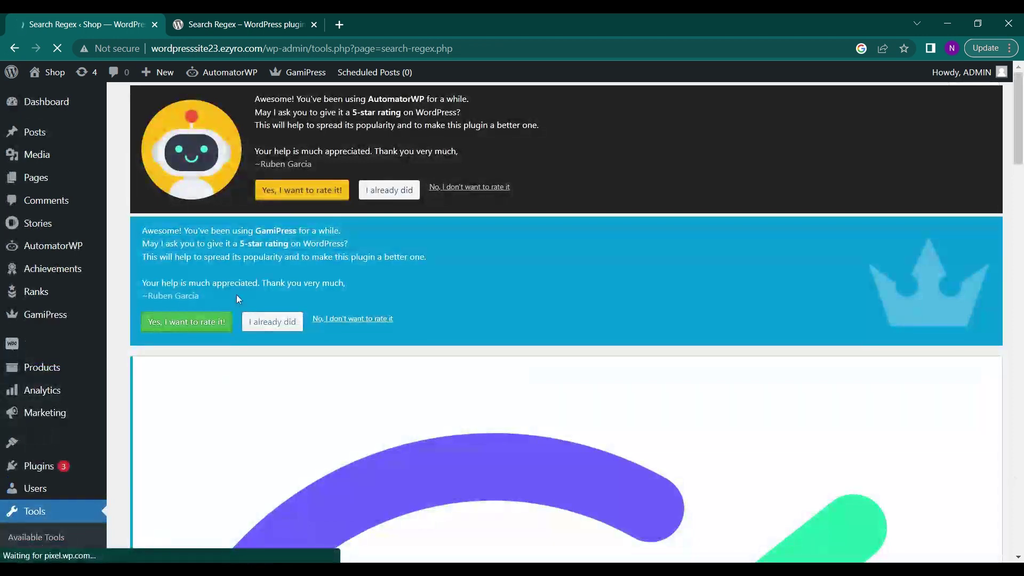
{"action": "scroll", "coordinate": [237, 296], "scroll_direction": "down", "scroll_amount": 3}
{"action": "scroll", "coordinate": [238, 300], "scroll_direction": "down", "scroll_amount": 6}
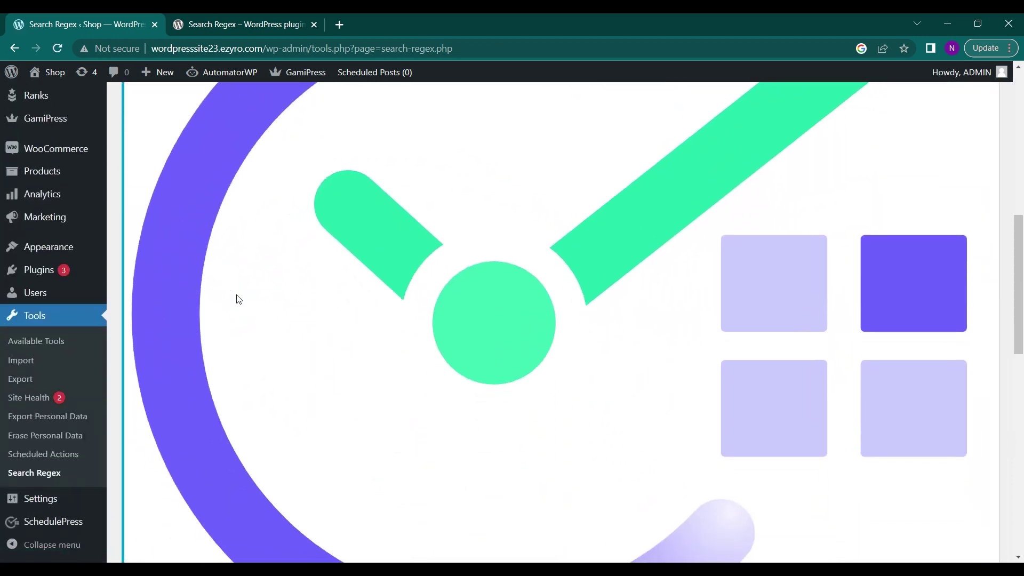
{"action": "scroll", "coordinate": [239, 299], "scroll_direction": "down", "scroll_amount": 10}
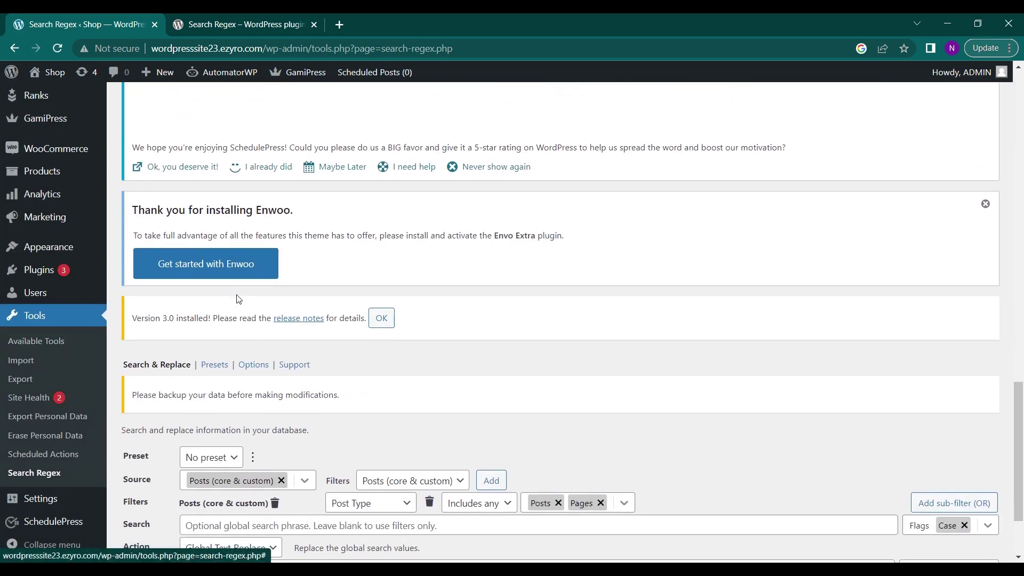
{"action": "scroll", "coordinate": [194, 382], "scroll_direction": "down", "scroll_amount": 2}
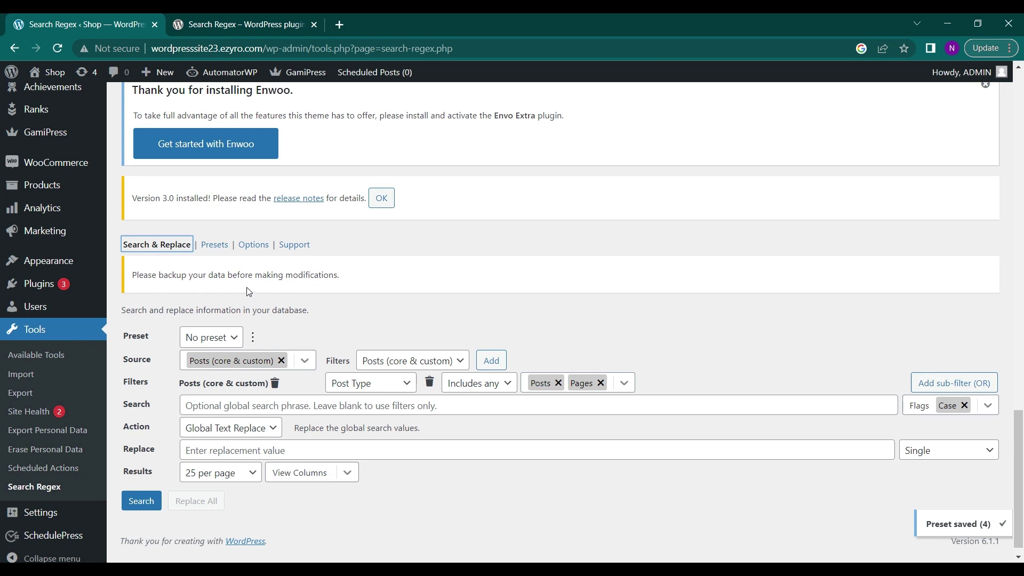
{"action": "left_click", "coordinate": [209, 247]}
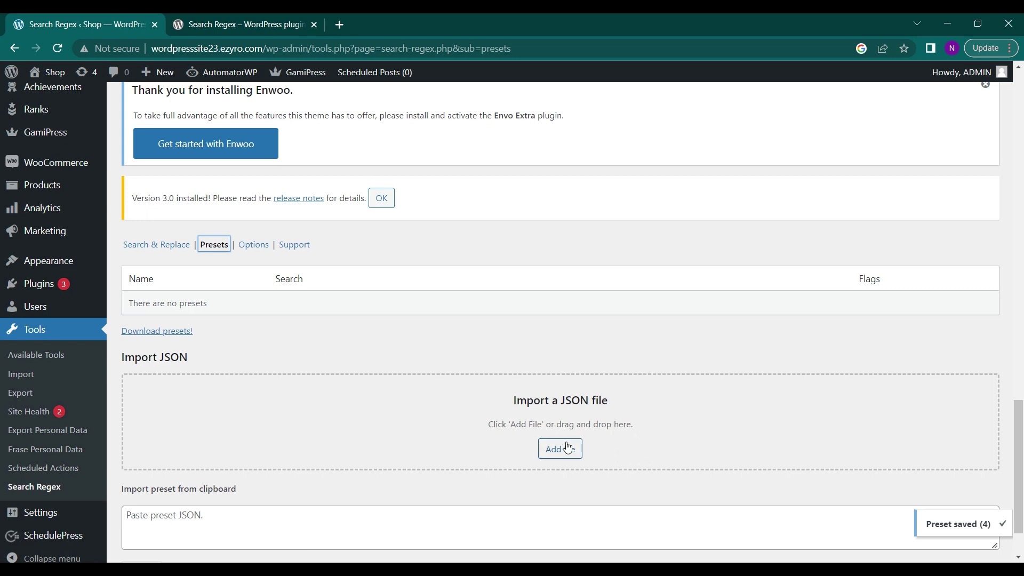
{"action": "left_click", "coordinate": [175, 247]}
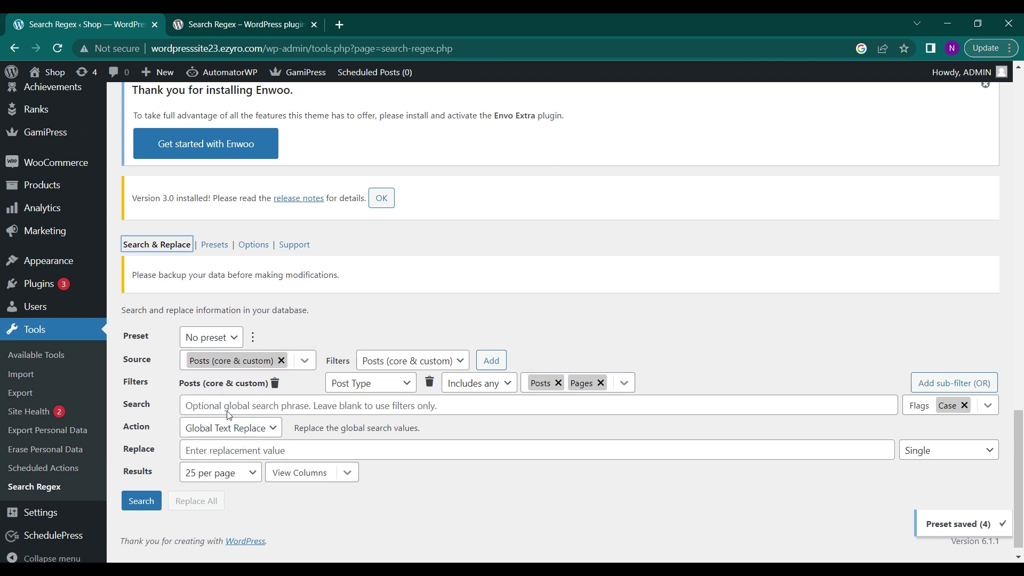
Save the current search settings as a new preset named 'demo1'.
{"action": "left_click", "coordinate": [253, 337]}
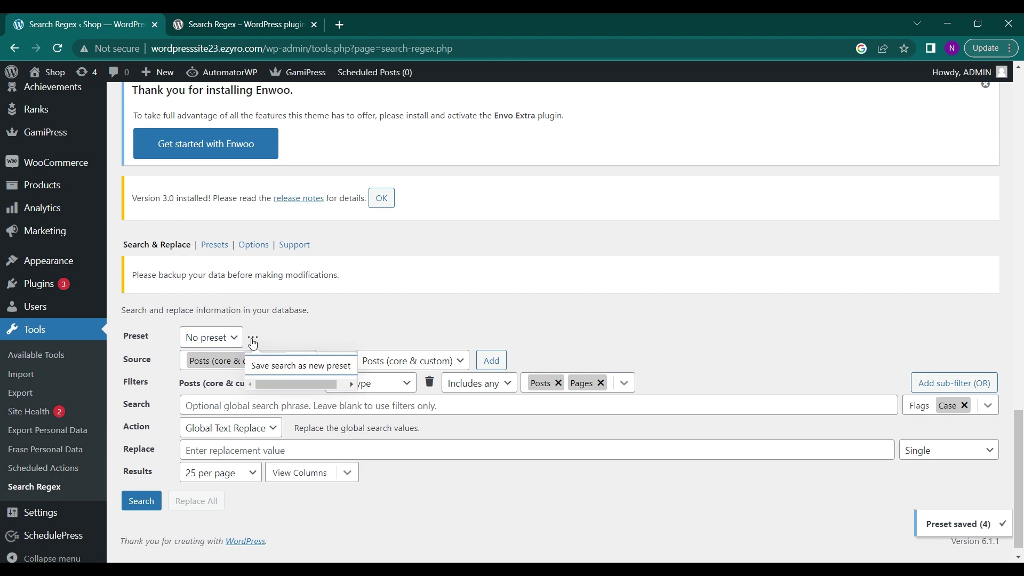
{"action": "left_click", "coordinate": [265, 368]}
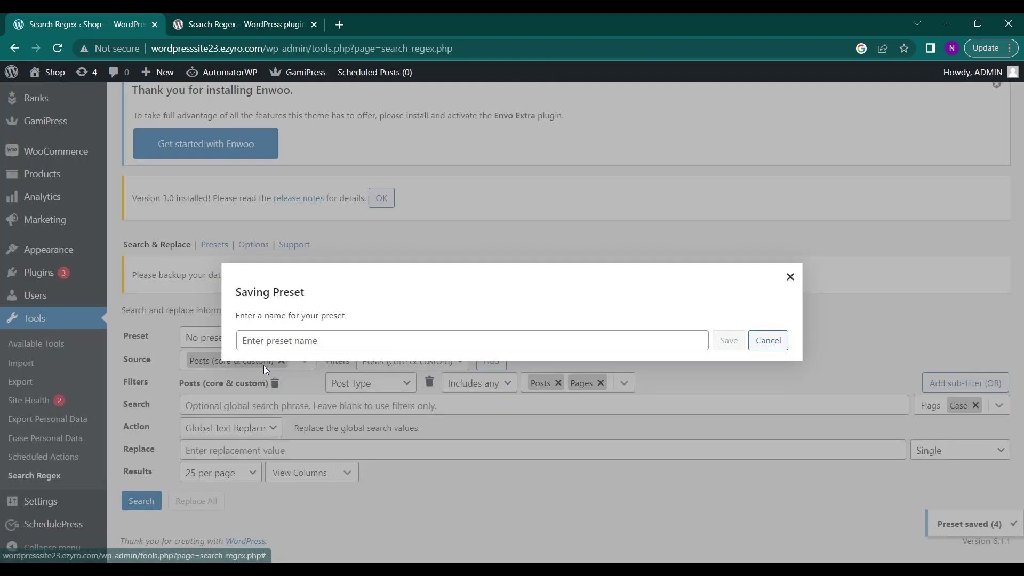
{"action": "left_click", "coordinate": [311, 336]}
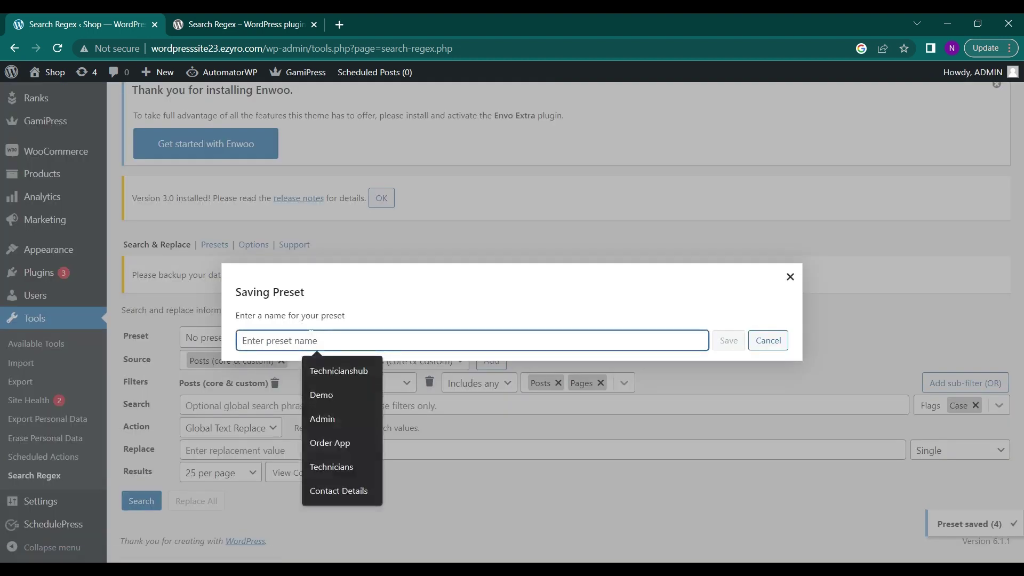
{"action": "type", "text": "dem"}
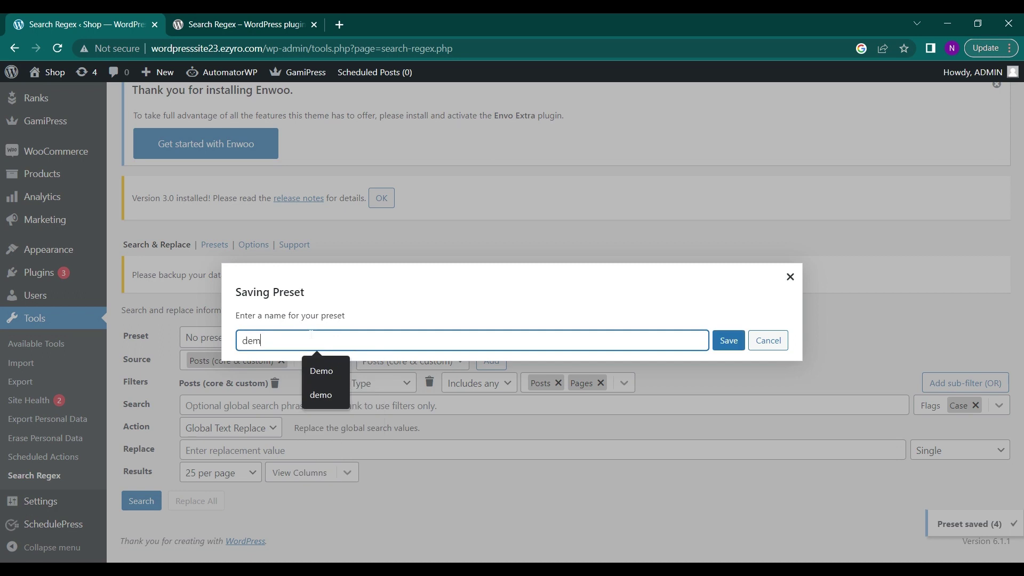
{"action": "type", "text": "o"}
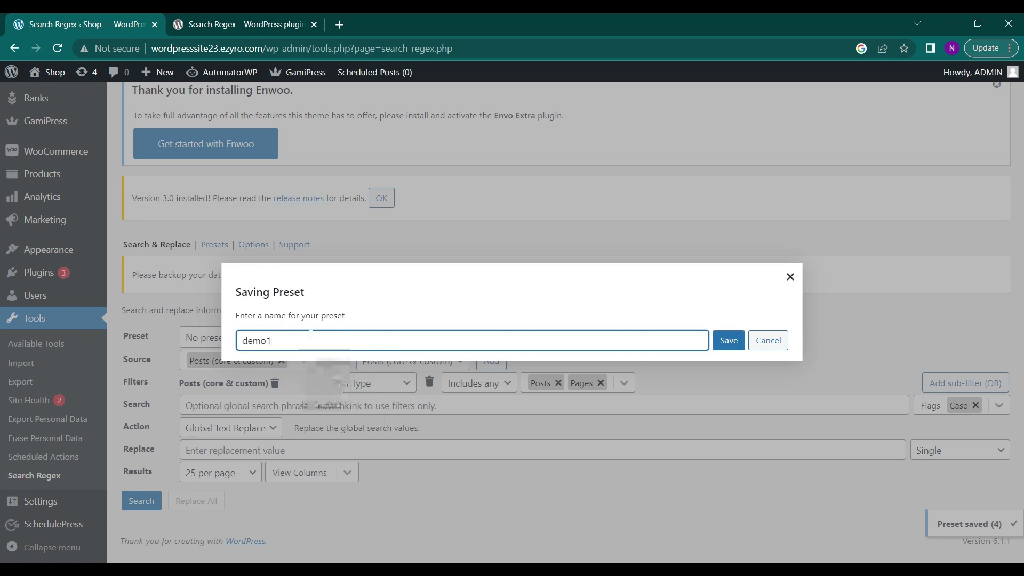
{"action": "type", "text": "1"}
{"action": "left_click", "coordinate": [732, 342]}
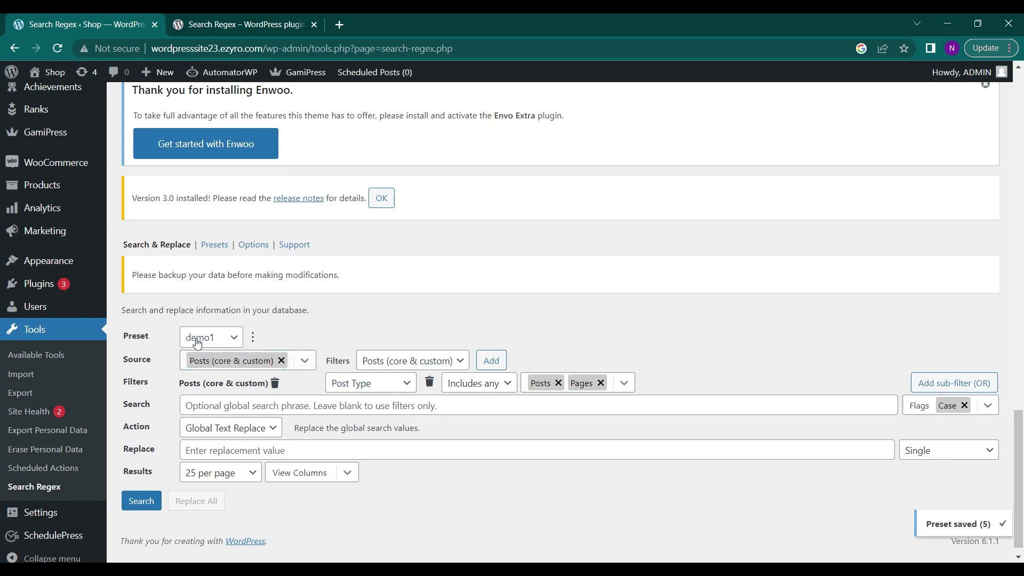
Check the presets list, then return to the Search & Replace form with no preset loaded.
{"action": "left_click", "coordinate": [224, 251]}
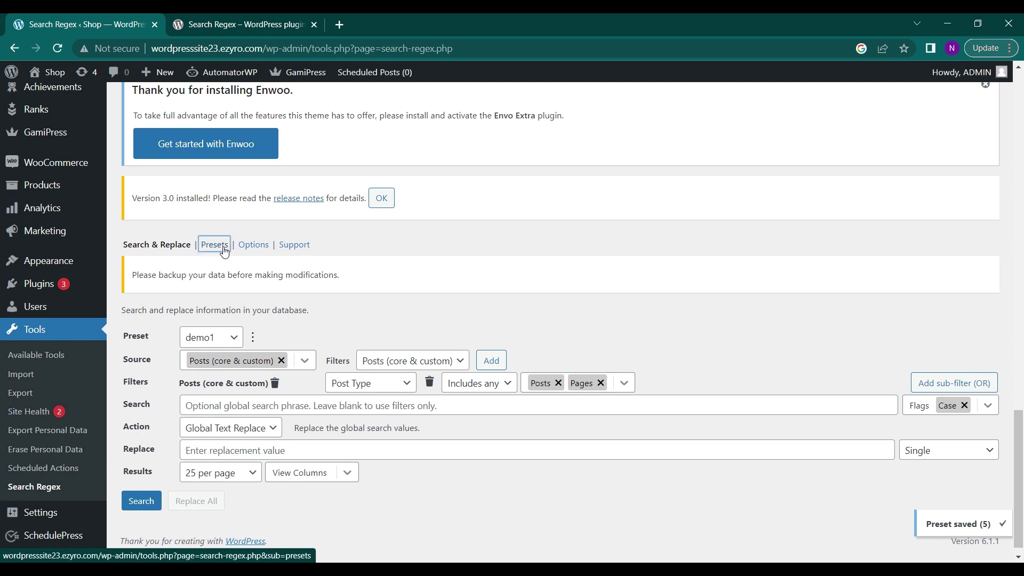
{"action": "mouse_move", "coordinate": [181, 298]}
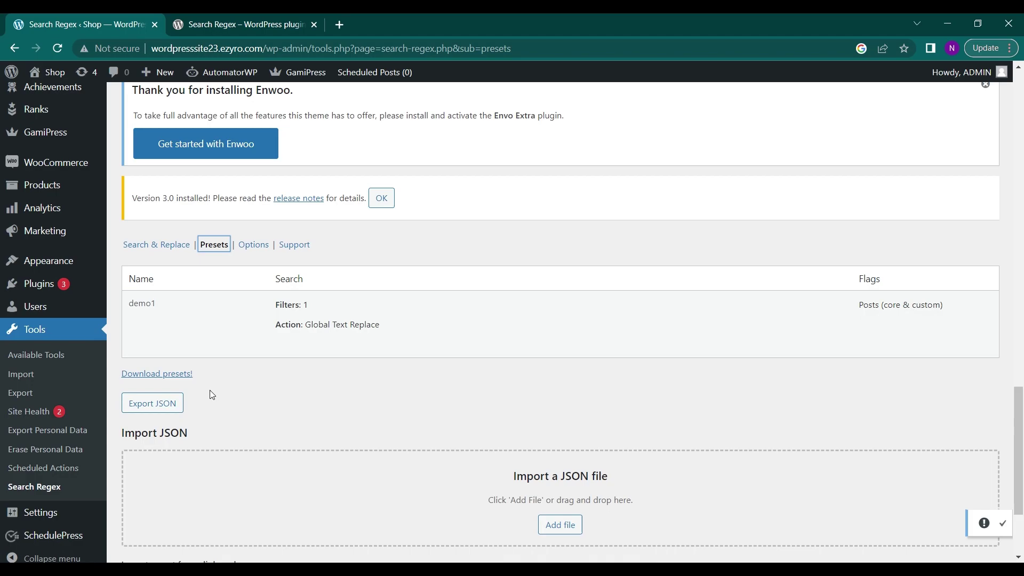
{"action": "key", "text": "super+Tab"}
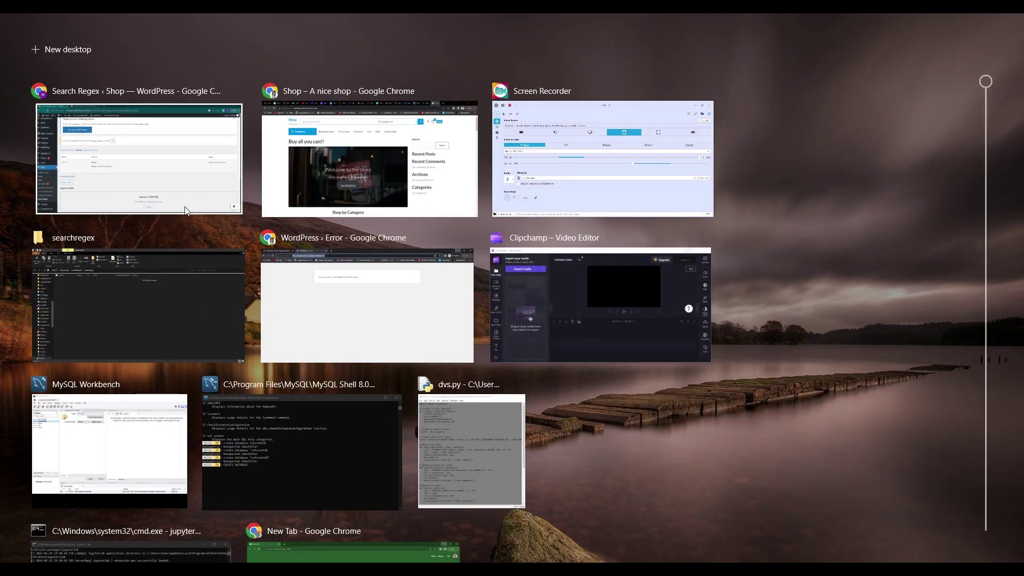
{"action": "left_click", "coordinate": [185, 209]}
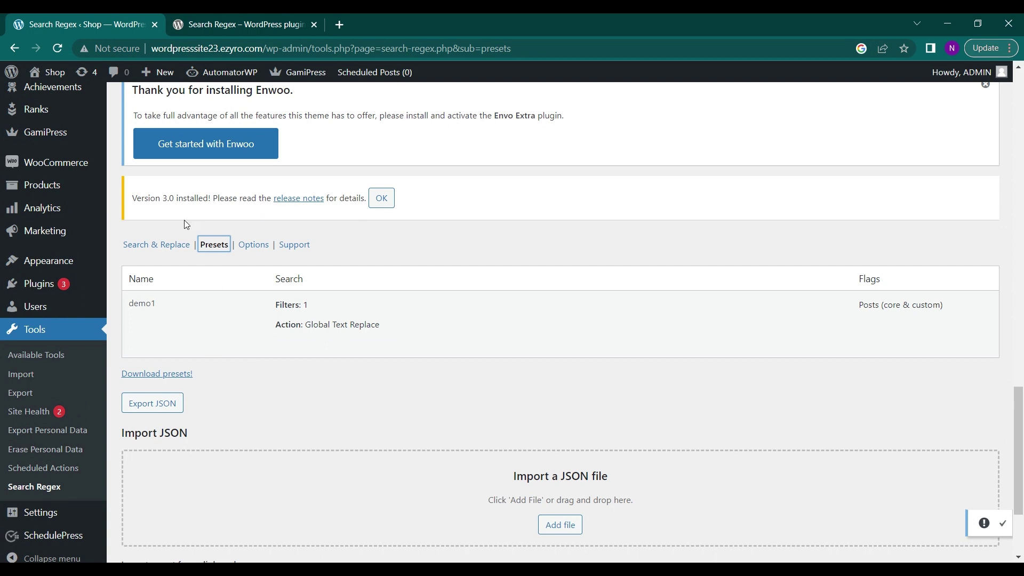
{"action": "left_click", "coordinate": [170, 245]}
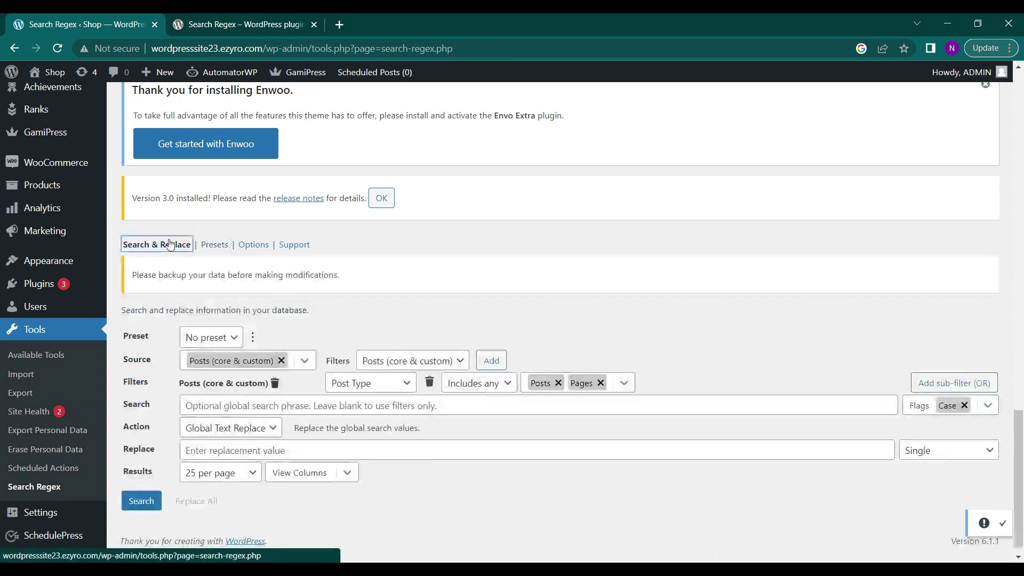
Add Comments as a source beside Posts (core & custom), leaving Users and WordPress Options unticked.
{"action": "left_click", "coordinate": [293, 362]}
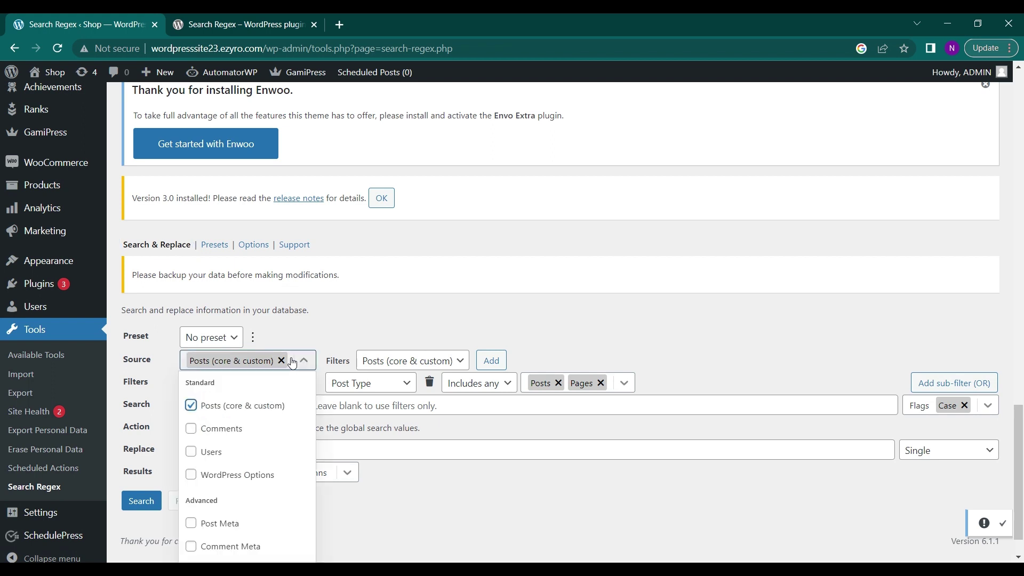
{"action": "left_click", "coordinate": [210, 434]}
{"action": "scroll", "coordinate": [211, 434], "scroll_direction": "down", "scroll_amount": 1}
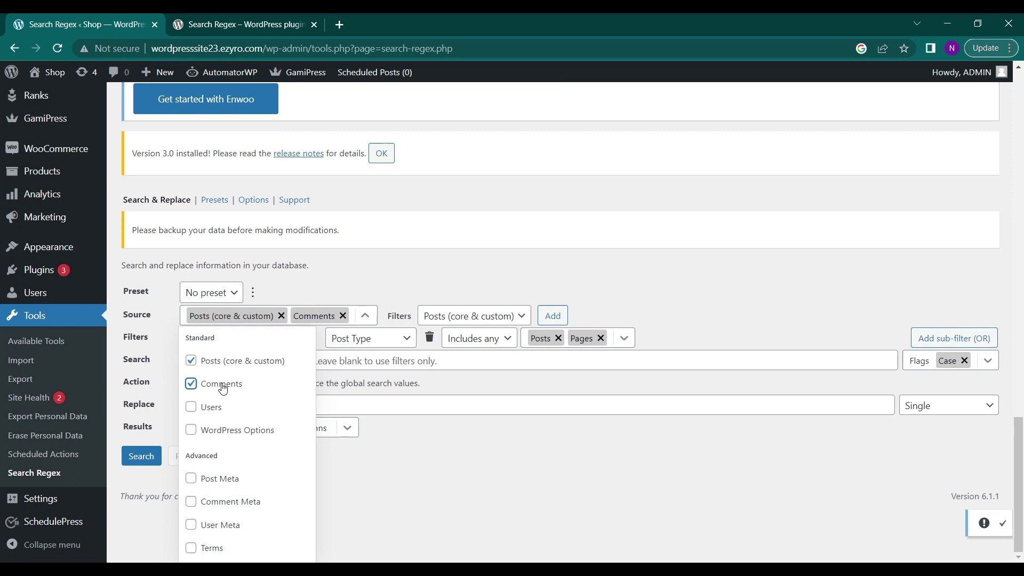
{"action": "left_click", "coordinate": [192, 411]}
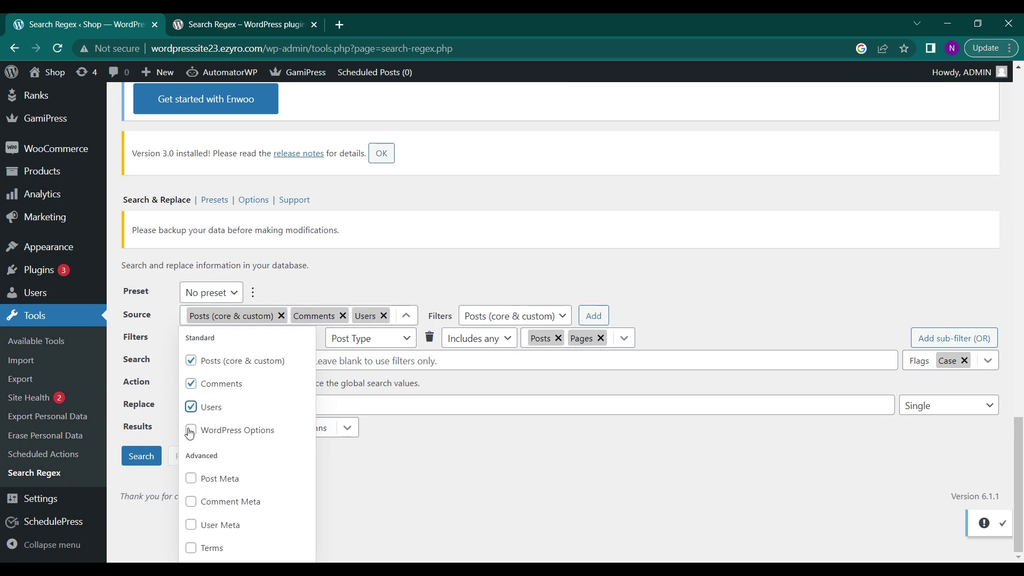
{"action": "left_click", "coordinate": [190, 431]}
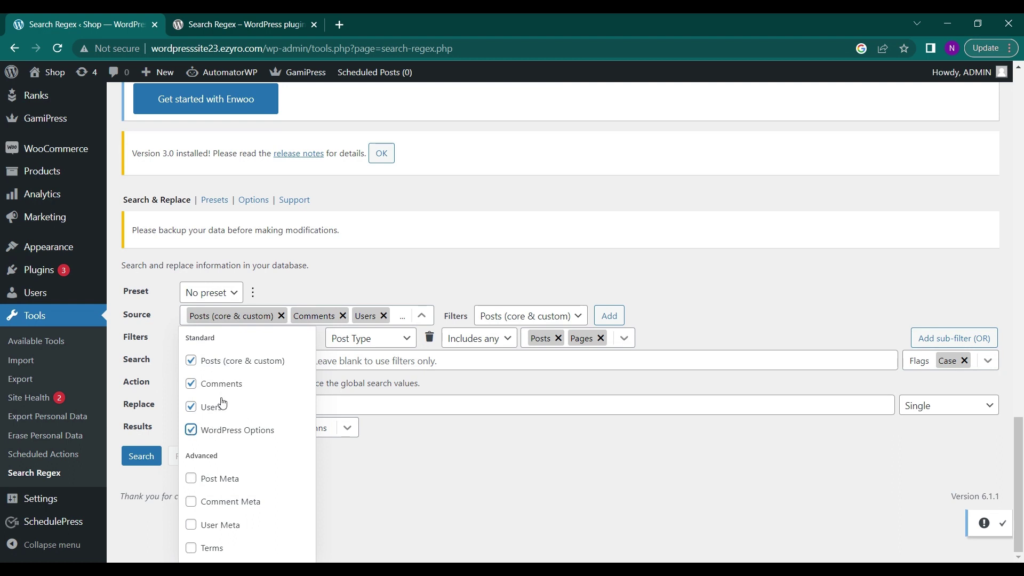
{"action": "left_click", "coordinate": [200, 433]}
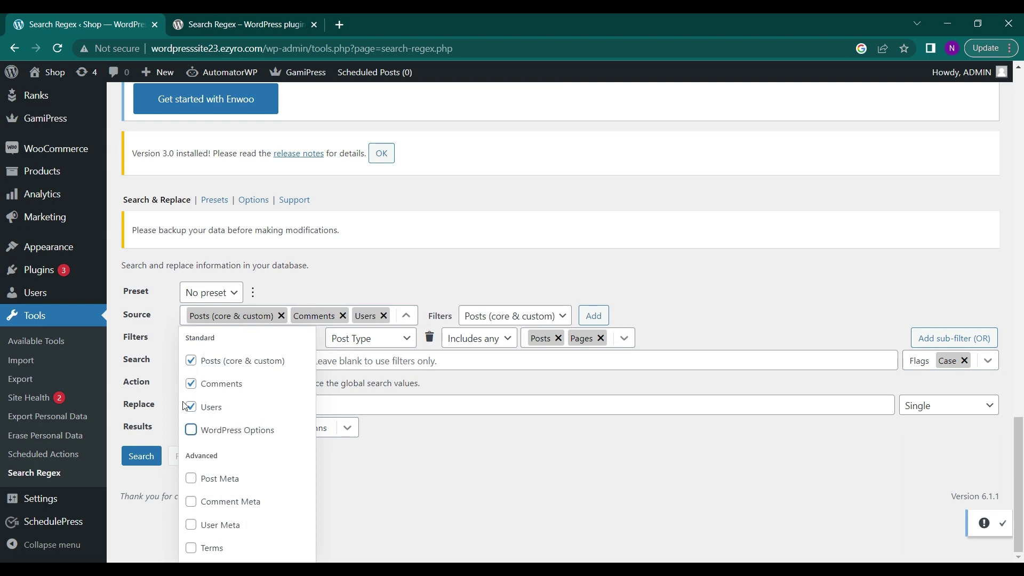
{"action": "left_click", "coordinate": [191, 407]}
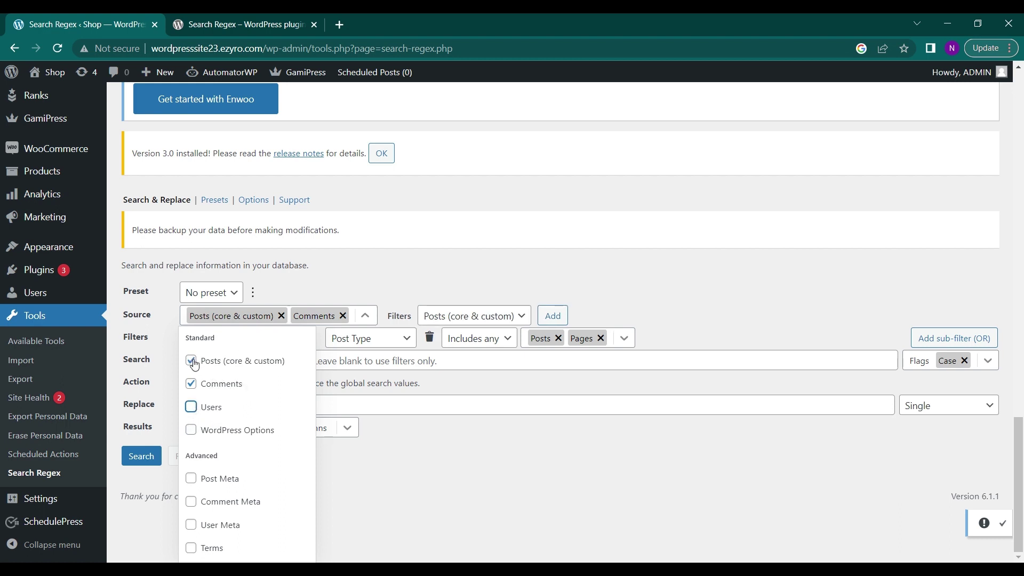
{"action": "left_click", "coordinate": [407, 303]}
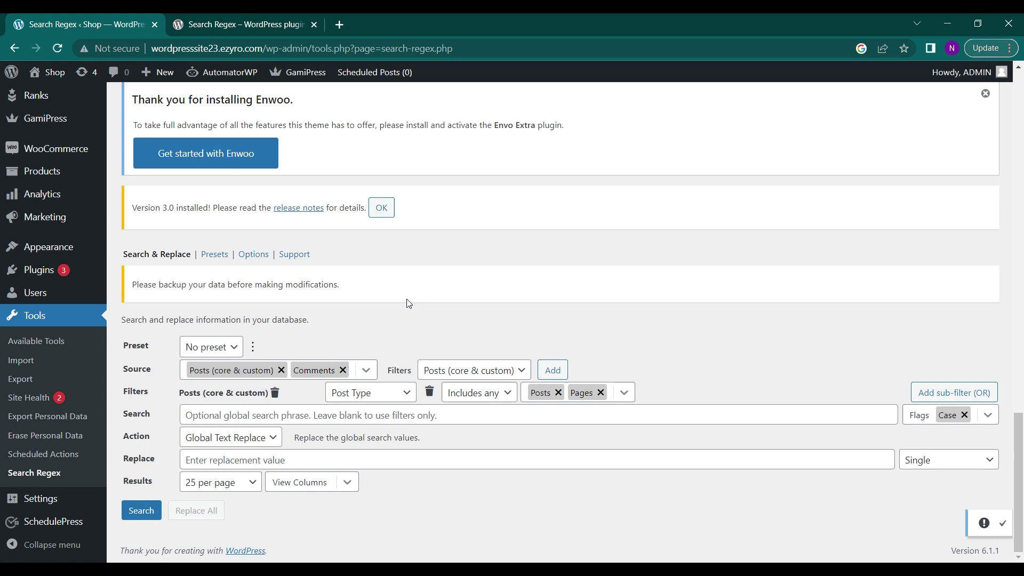
Keep the filter as Posts (core & custom), Post Type, Includes any.
{"action": "left_click", "coordinate": [462, 373]}
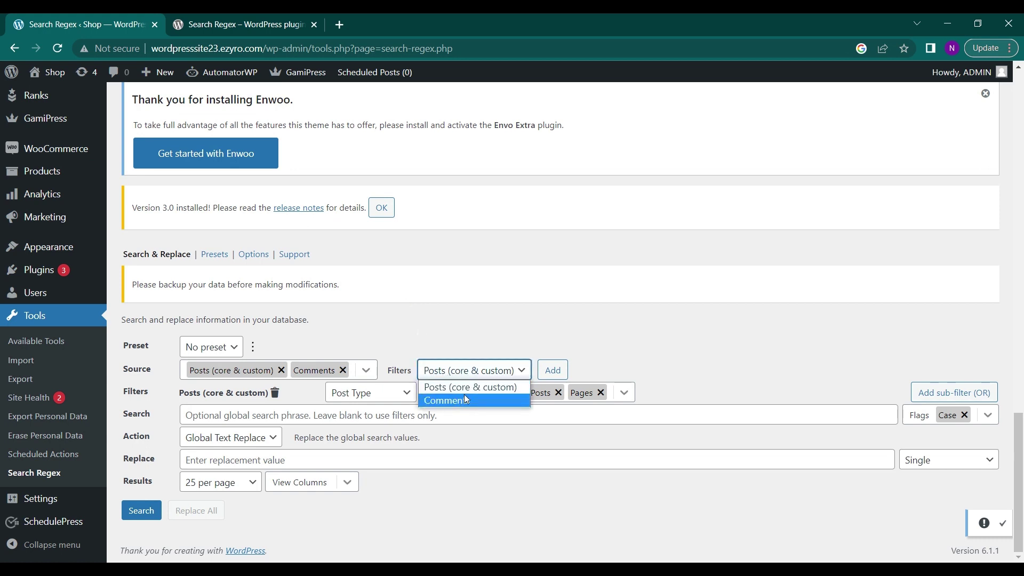
{"action": "left_click", "coordinate": [494, 386]}
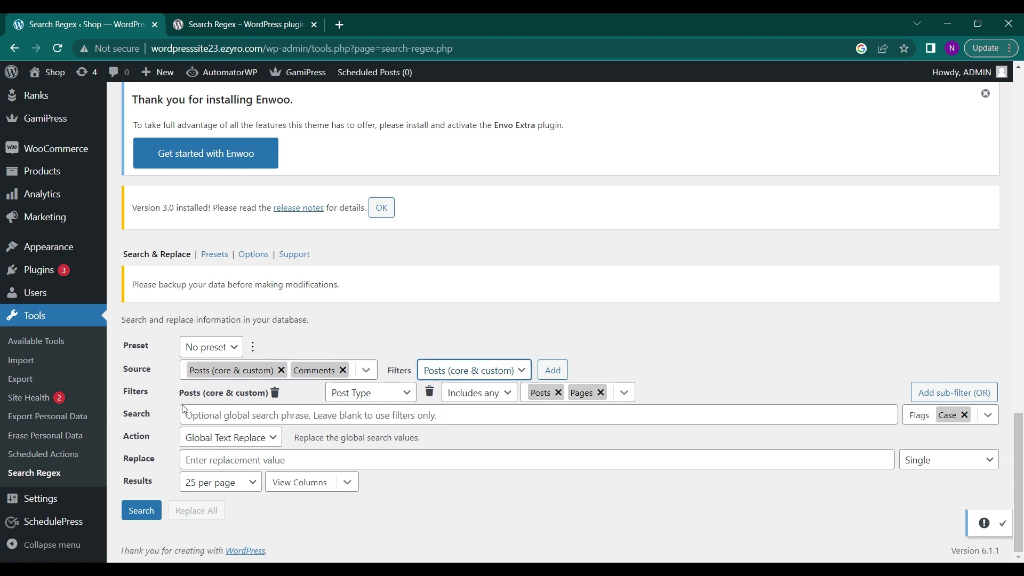
{"action": "left_click", "coordinate": [406, 393]}
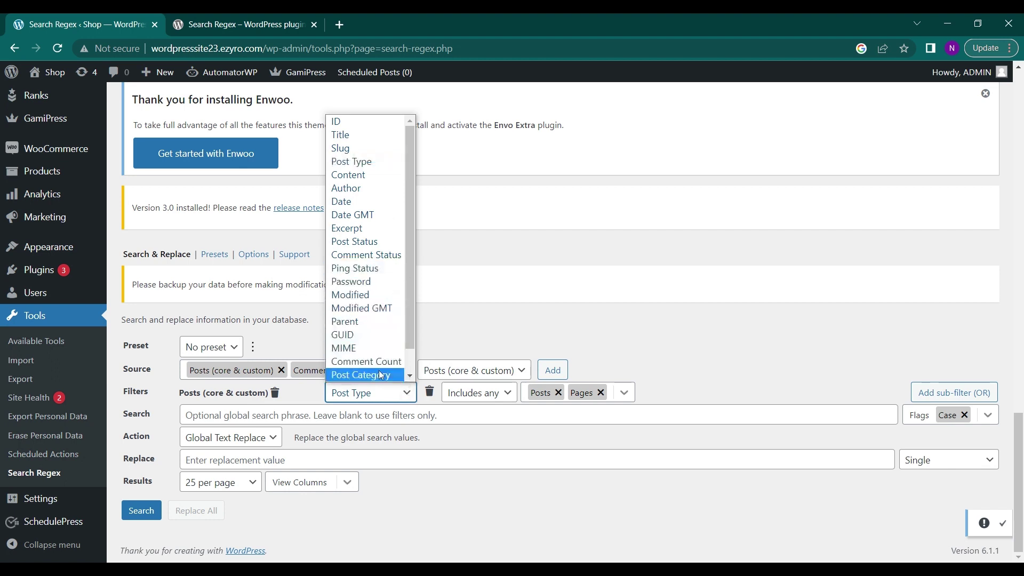
{"action": "left_click", "coordinate": [395, 393]}
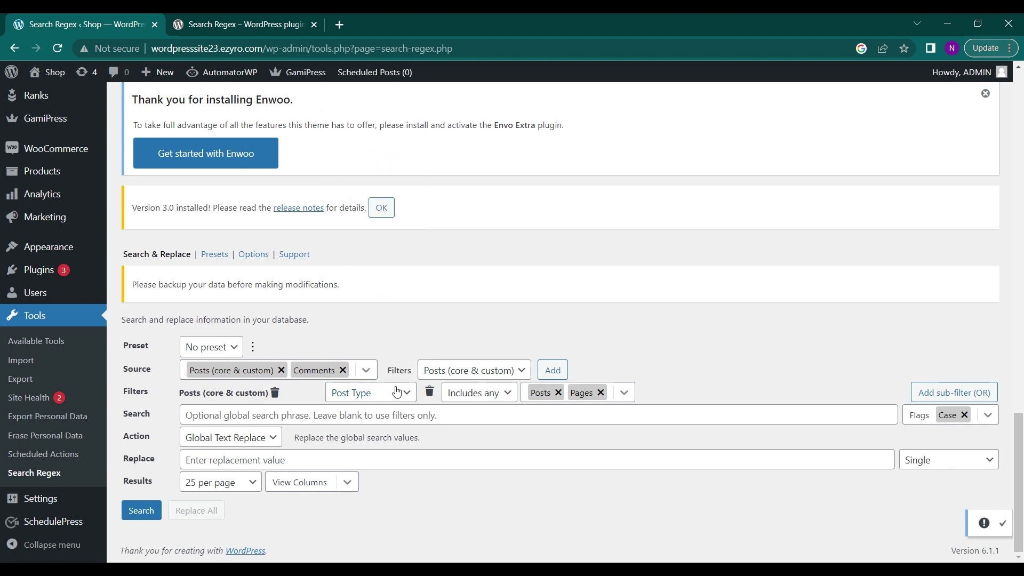
{"action": "left_click", "coordinate": [485, 394]}
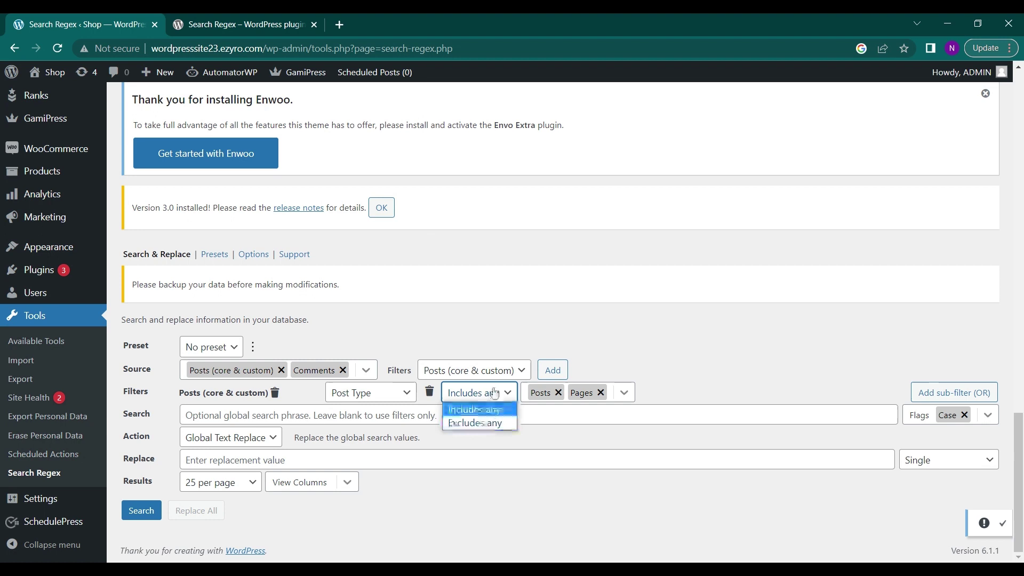
{"action": "left_click", "coordinate": [503, 394]}
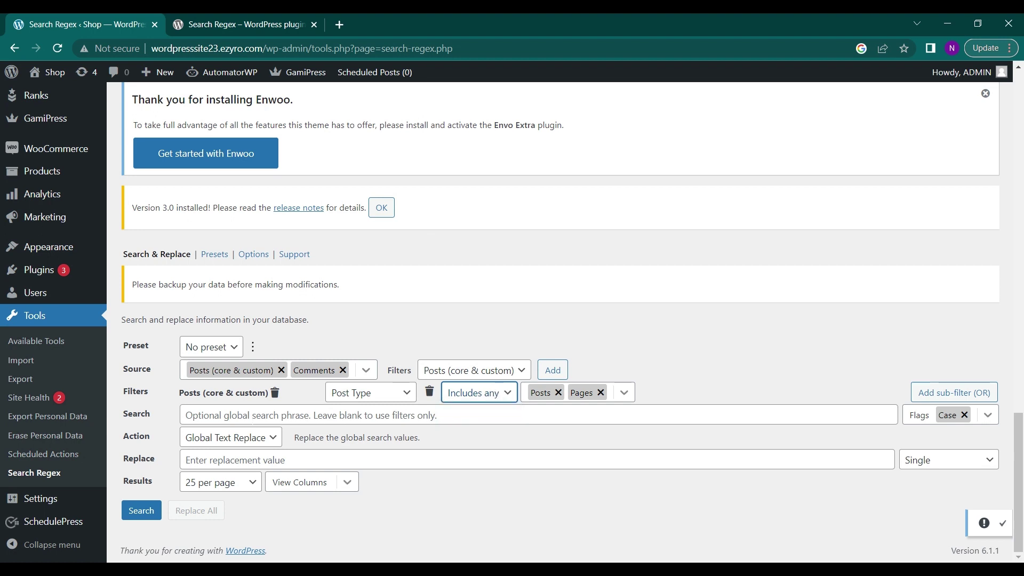
Enter 'example' as the search phrase and select it.
{"action": "left_click", "coordinate": [260, 416]}
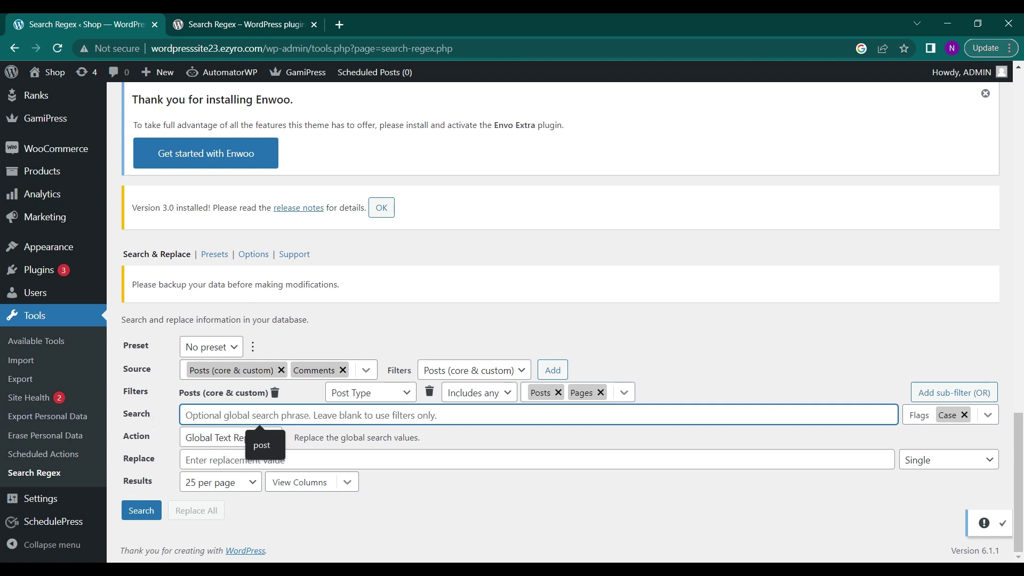
{"action": "type", "text": "exa"}
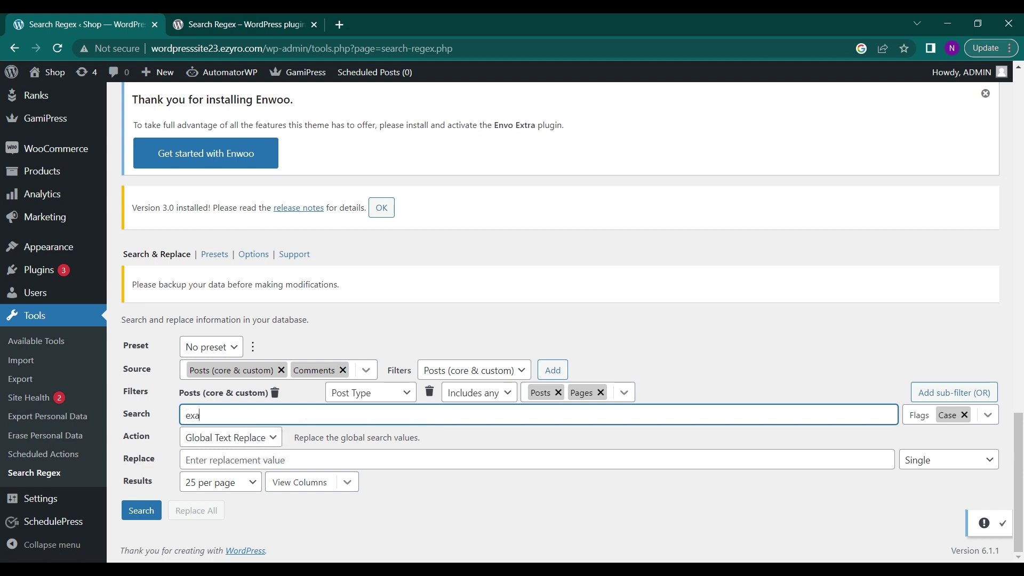
{"action": "type", "text": "mple"}
{"action": "key", "text": "ctrl+a"}
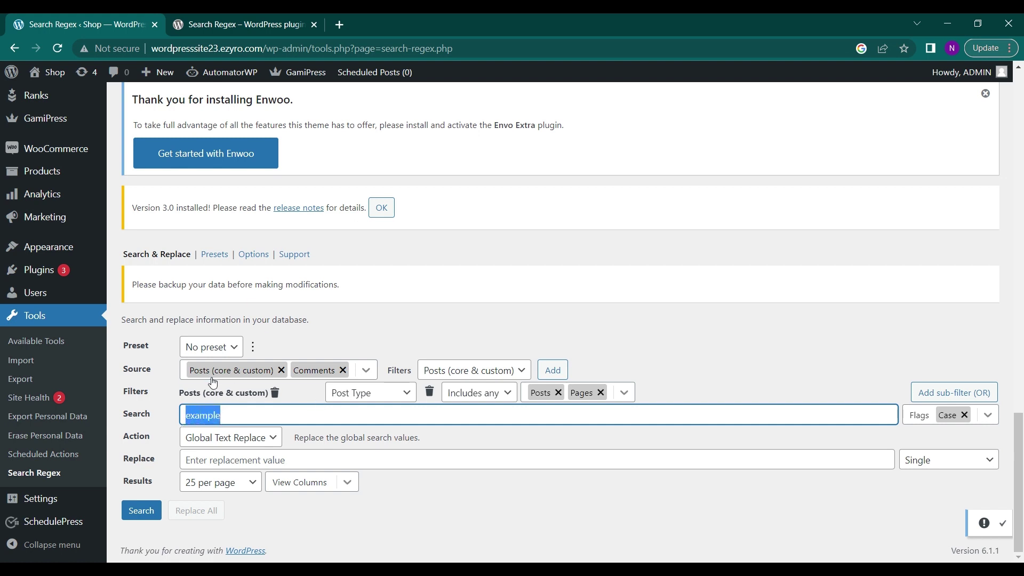
Run the search and review its 2 matches: Sample Page and a WordPress Commenter comment.
{"action": "left_click", "coordinate": [142, 515]}
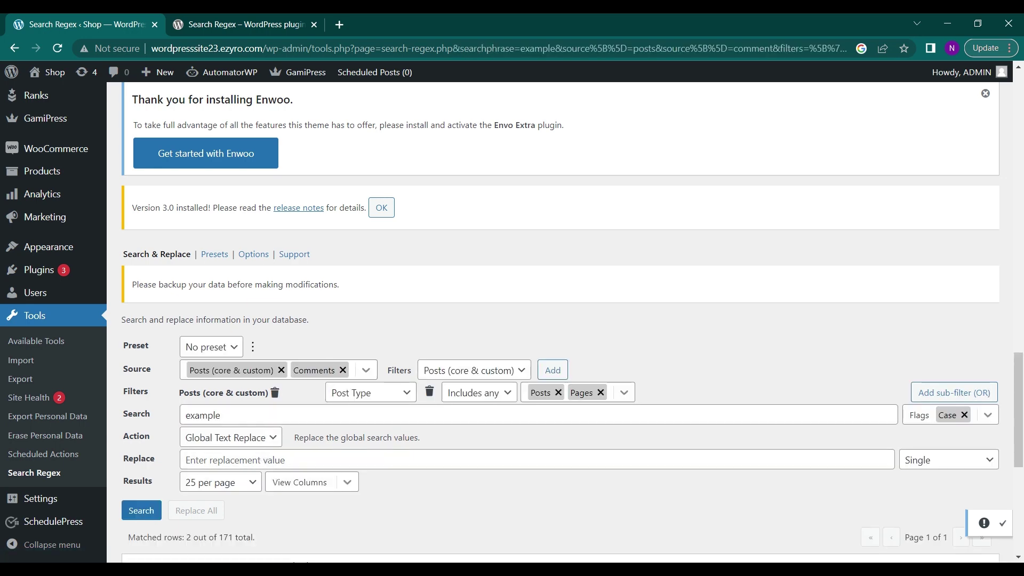
{"action": "scroll", "coordinate": [265, 459], "scroll_direction": "down", "scroll_amount": 2}
{"action": "scroll", "coordinate": [342, 475], "scroll_direction": "down", "scroll_amount": 3}
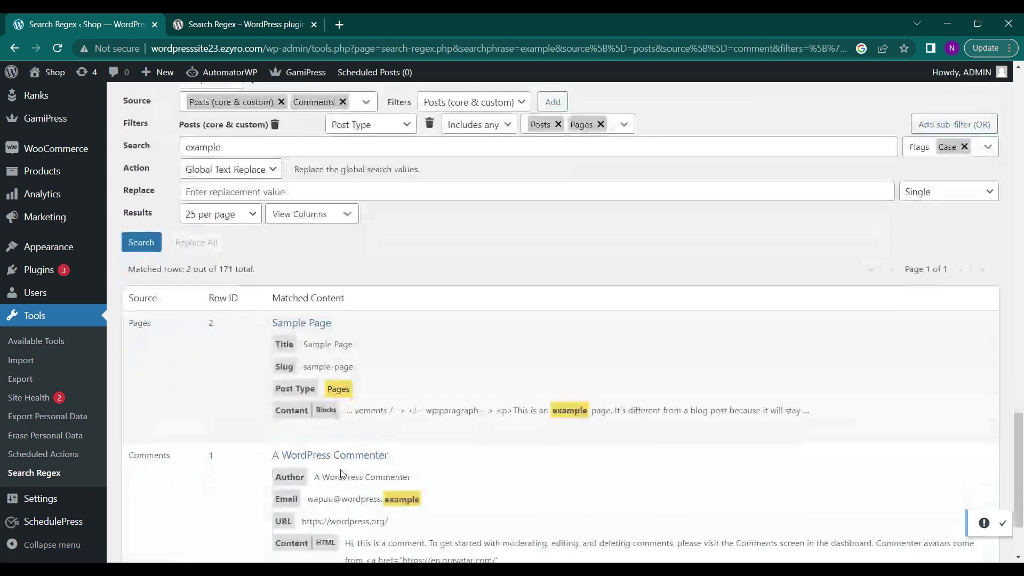
{"action": "scroll", "coordinate": [207, 197], "scroll_direction": "up", "scroll_amount": 1}
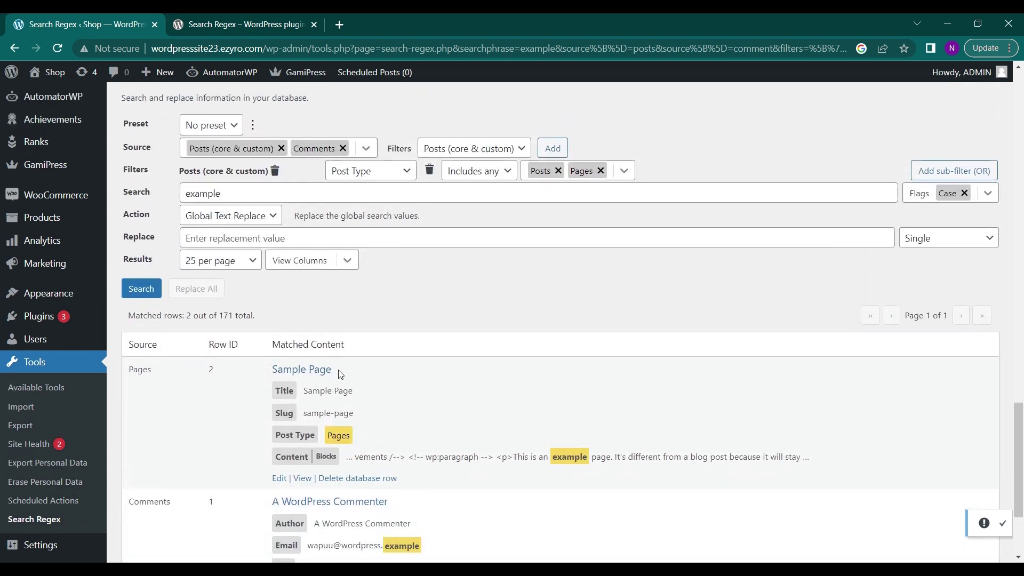
{"action": "scroll", "coordinate": [341, 373], "scroll_direction": "down", "scroll_amount": 2}
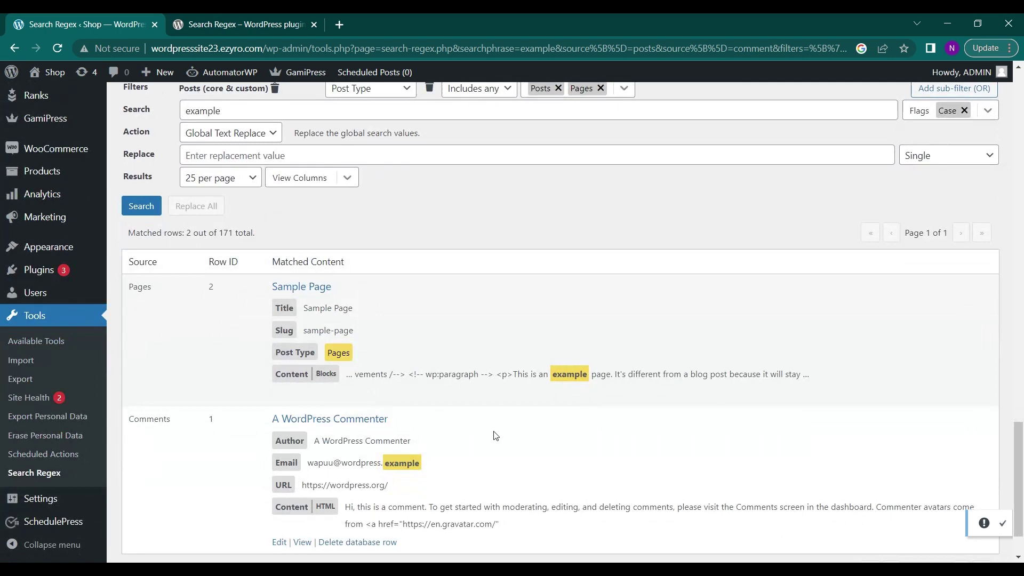
{"action": "scroll", "coordinate": [491, 434], "scroll_direction": "down", "scroll_amount": 2}
{"action": "scroll", "coordinate": [452, 420], "scroll_direction": "up", "scroll_amount": 5}
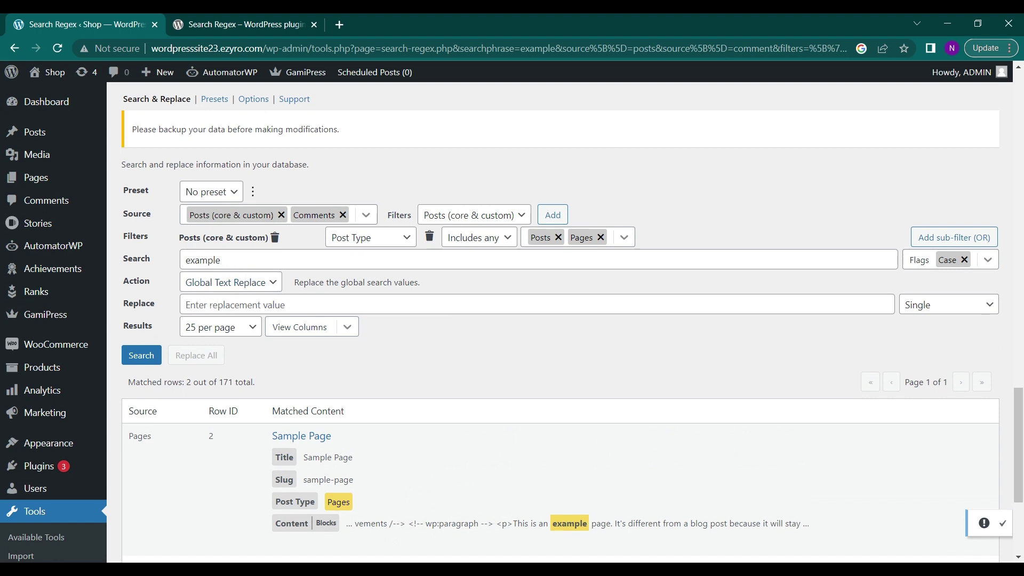
Enter 'example' as the replacement text, with the action still Global Text Replace.
{"action": "left_click", "coordinate": [213, 305]}
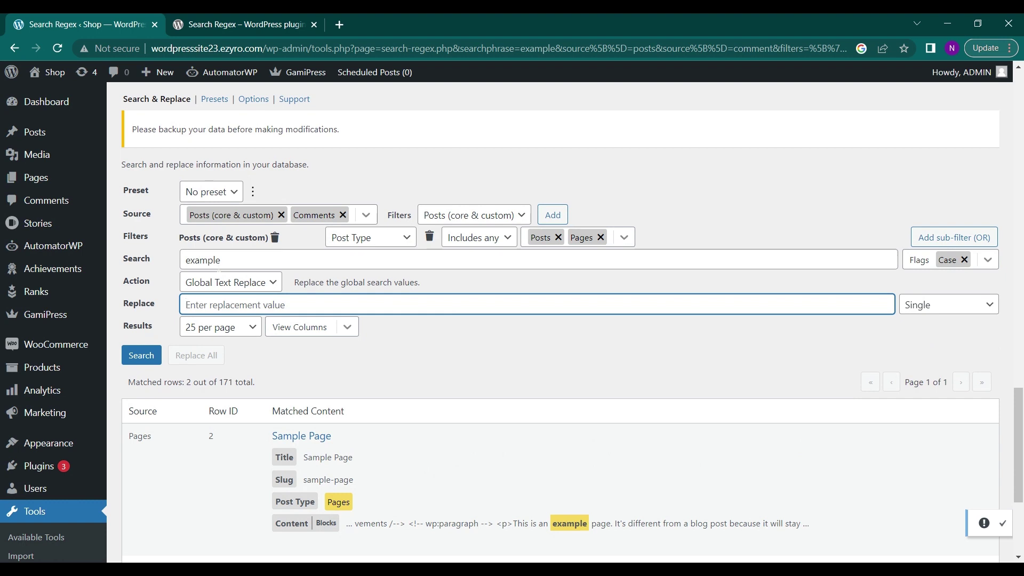
{"action": "type", "text": "exa"}
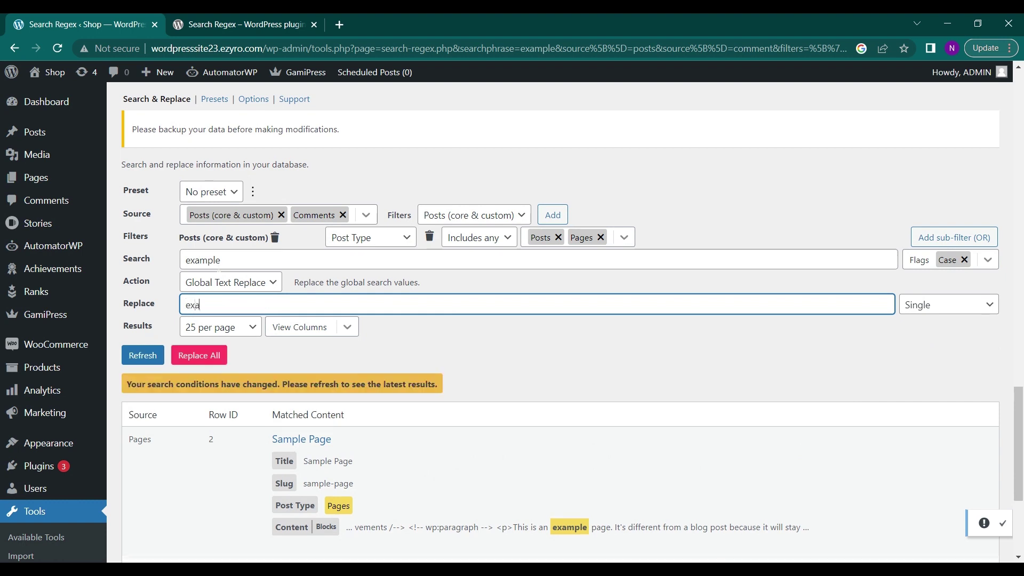
{"action": "type", "text": "mple1"}
{"action": "left_click", "coordinate": [264, 289]}
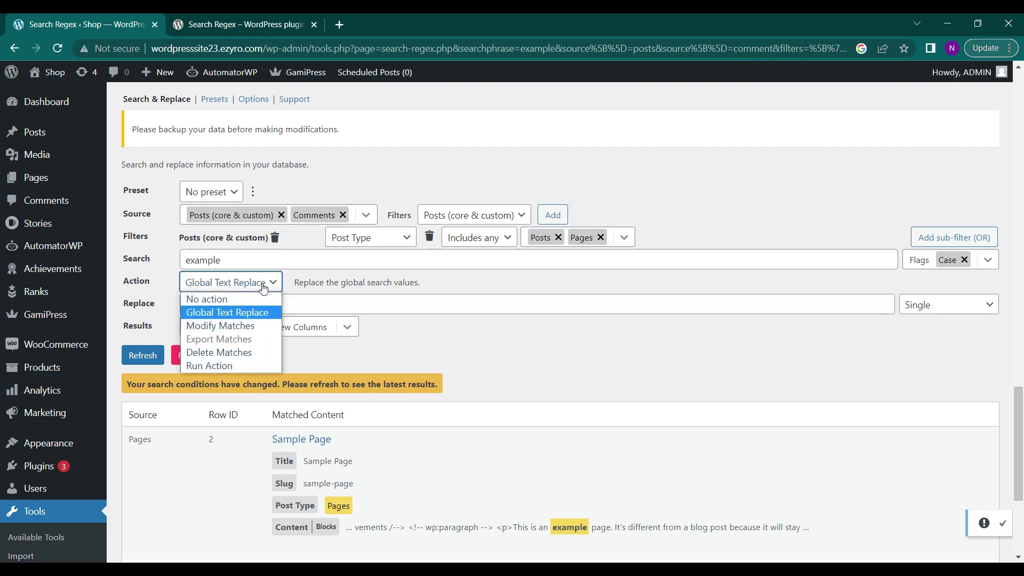
Set the action to Run Action, leaving the WordPress Action name blank.
{"action": "left_click", "coordinate": [247, 365]}
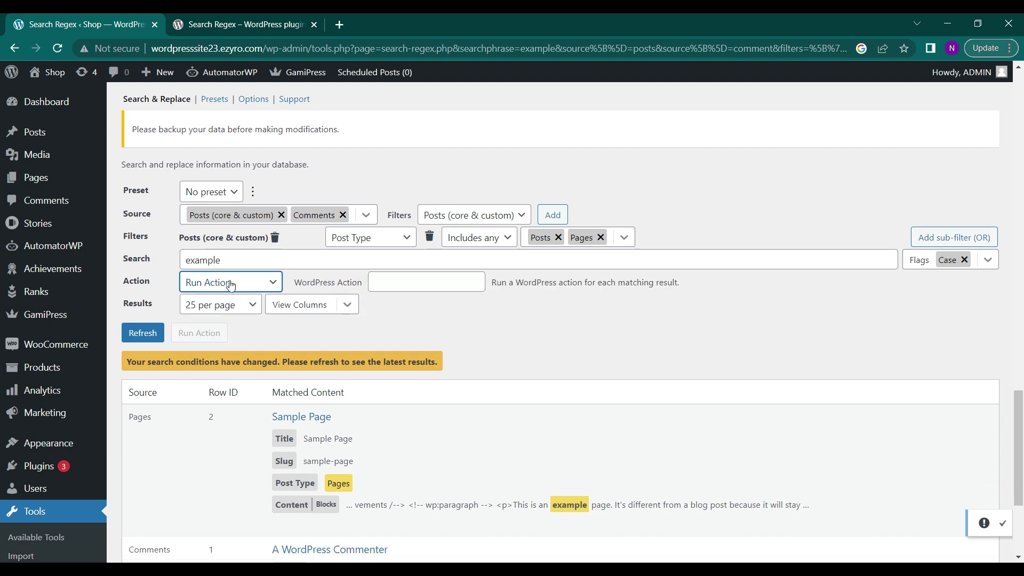
{"action": "left_click", "coordinate": [427, 282]}
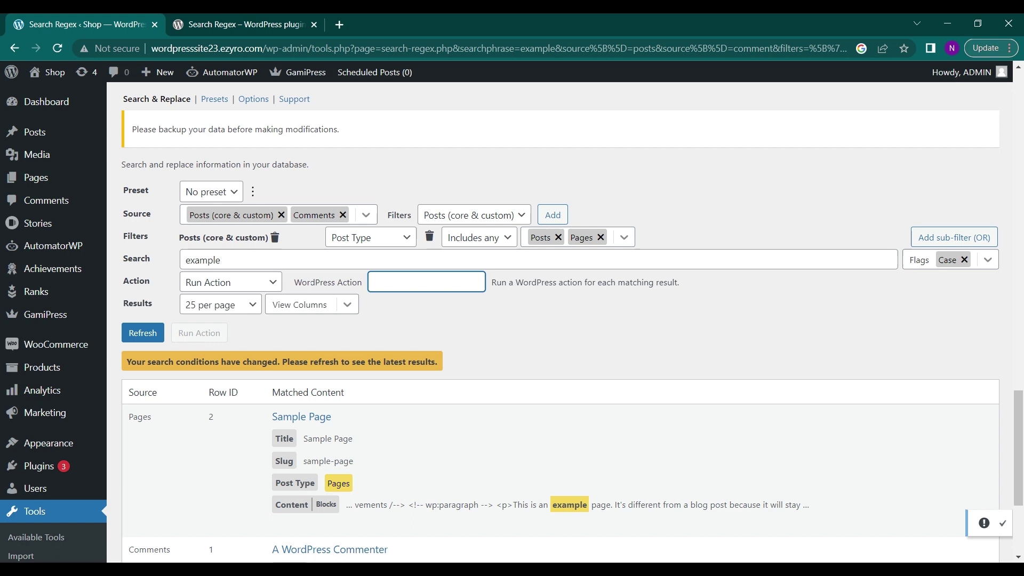
{"action": "type", "text": "d"}
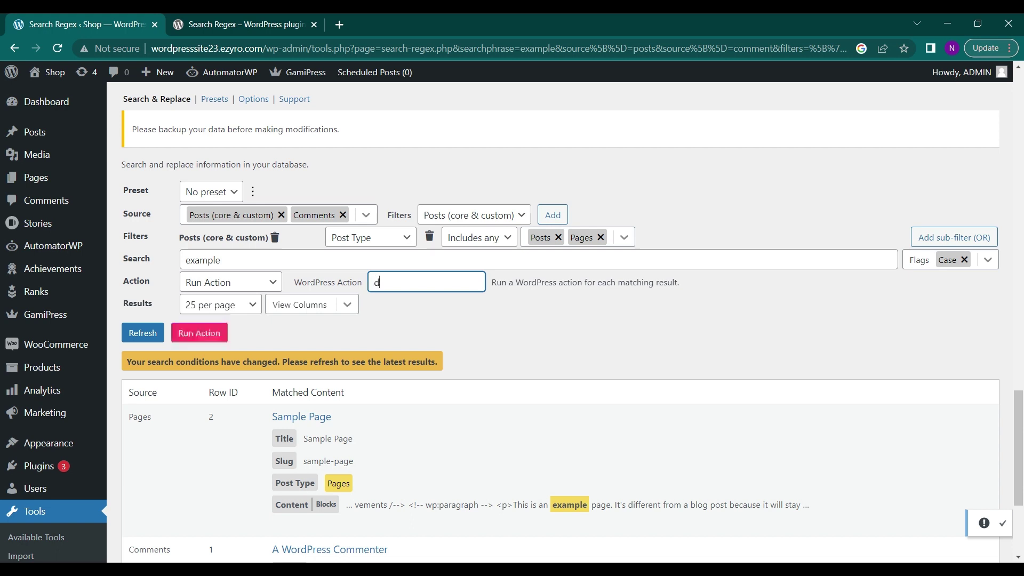
{"action": "key", "text": "BackSpace"}
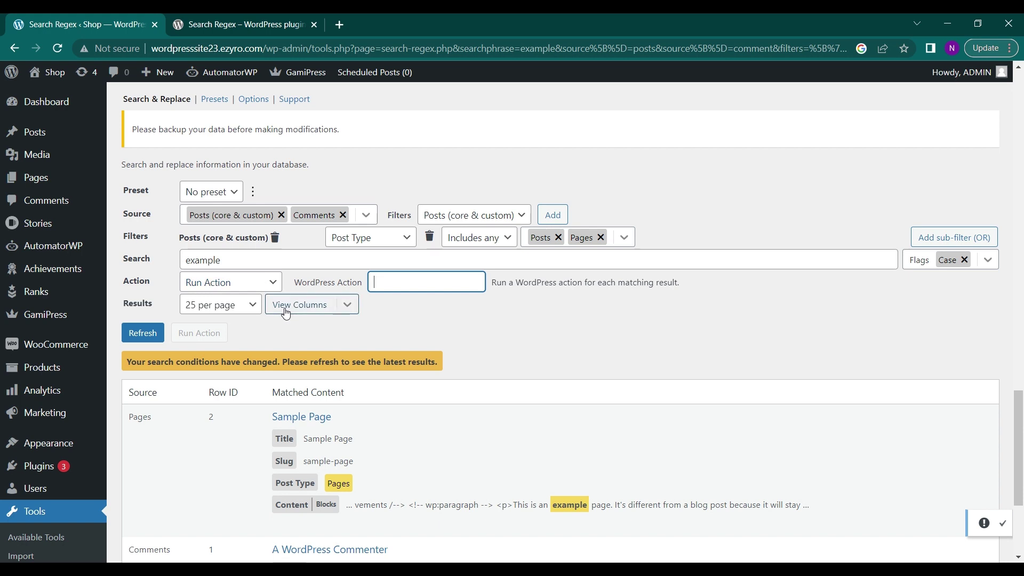
Keep the Search Regex results at 25 per page.
{"action": "left_click", "coordinate": [239, 305]}
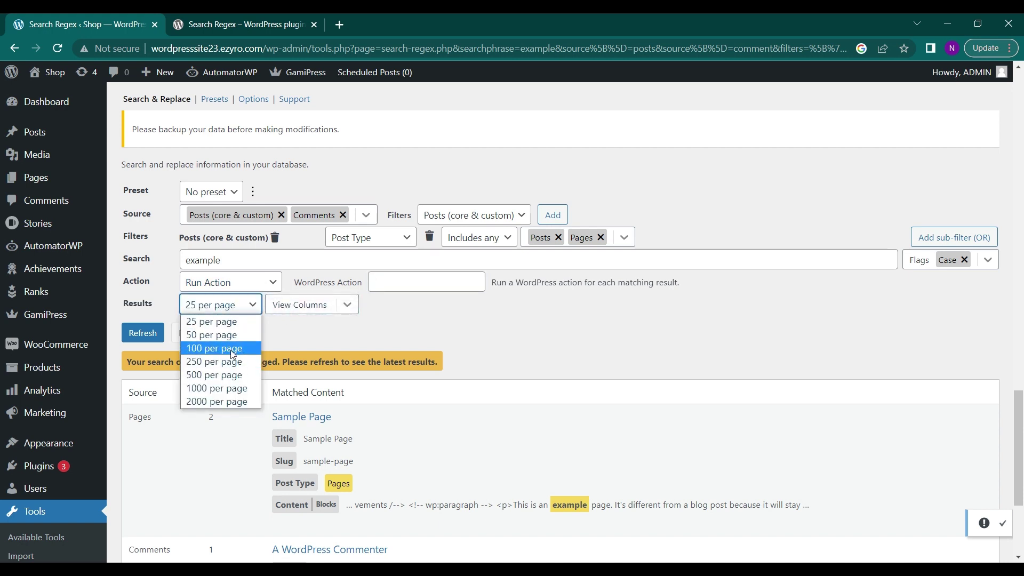
{"action": "left_click", "coordinate": [233, 321]}
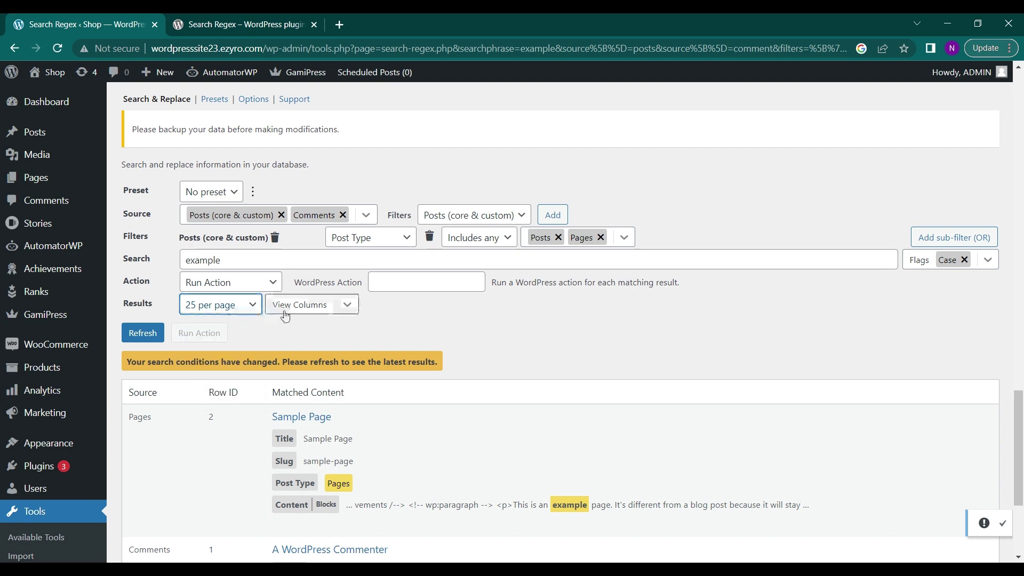
{"action": "left_click_drag", "start_coordinate": [286, 315], "coordinate": [292, 306]}
{"action": "left_click", "coordinate": [343, 305]}
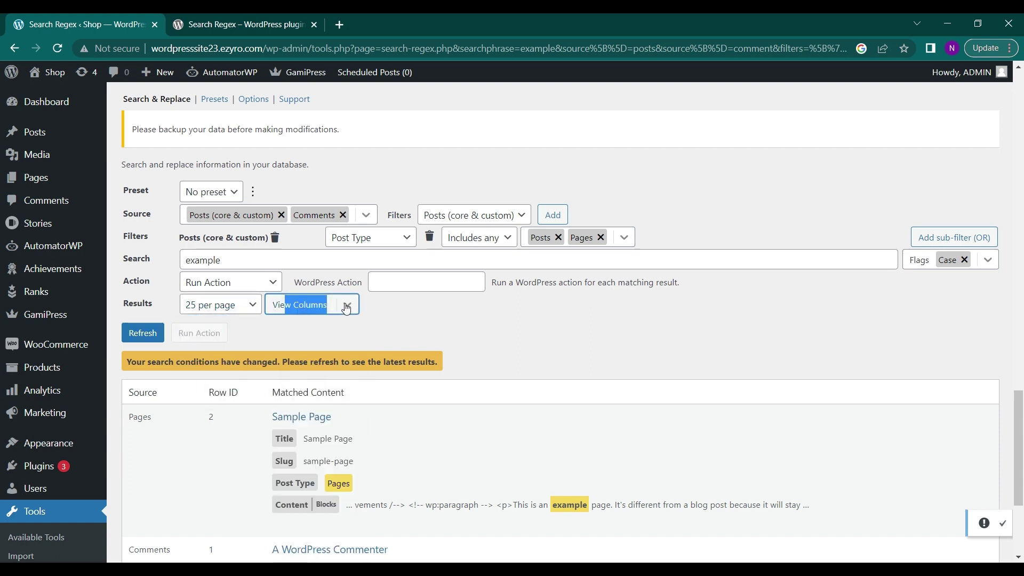
Show the ID column for Posts (core & custom) in the results.
{"action": "left_click", "coordinate": [346, 309]}
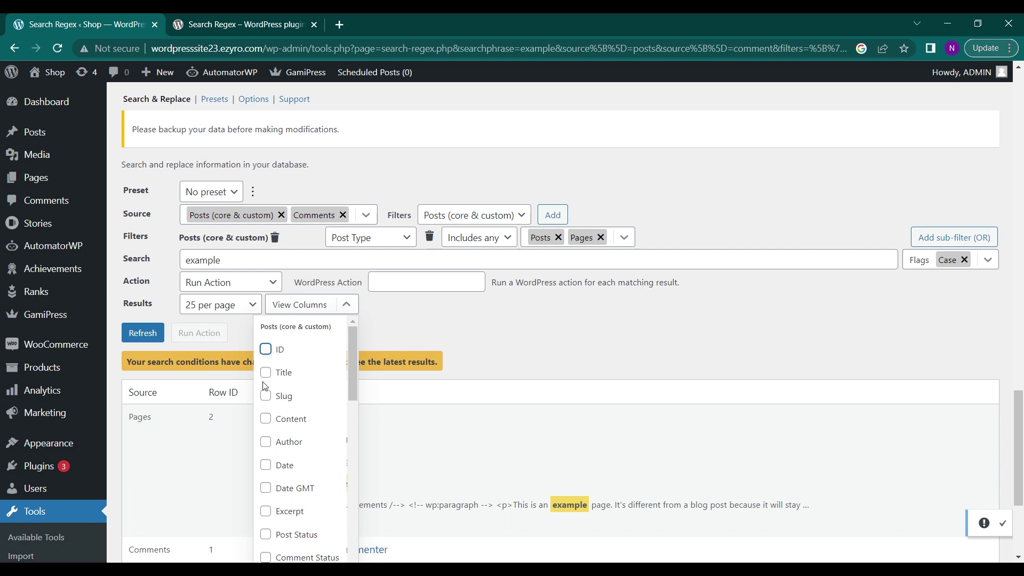
{"action": "left_click", "coordinate": [274, 354]}
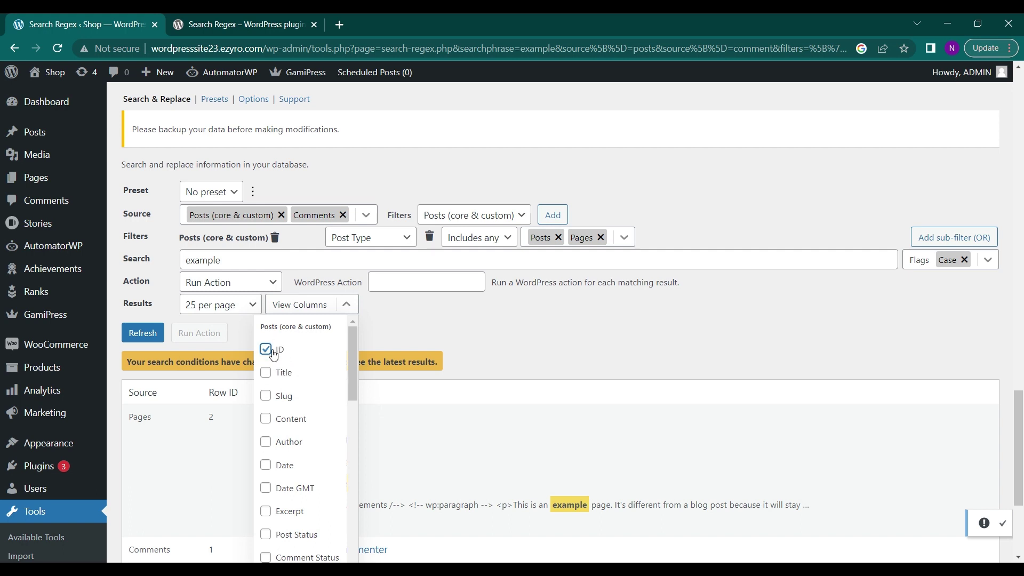
{"action": "left_click", "coordinate": [346, 305]}
{"action": "scroll", "coordinate": [327, 452], "scroll_direction": "down", "scroll_amount": 2}
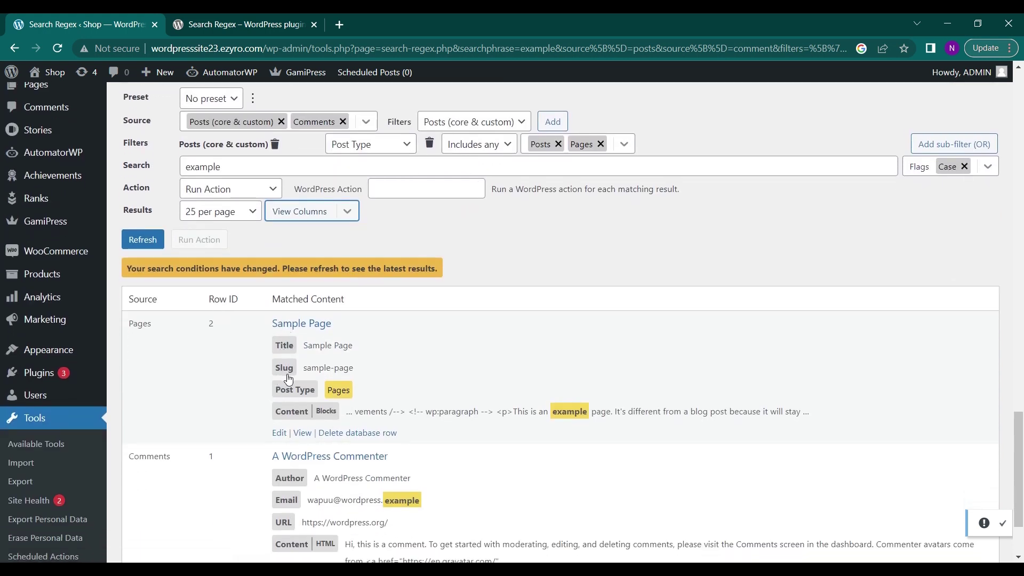
{"action": "left_click", "coordinate": [287, 395]}
{"action": "left_click", "coordinate": [288, 395]}
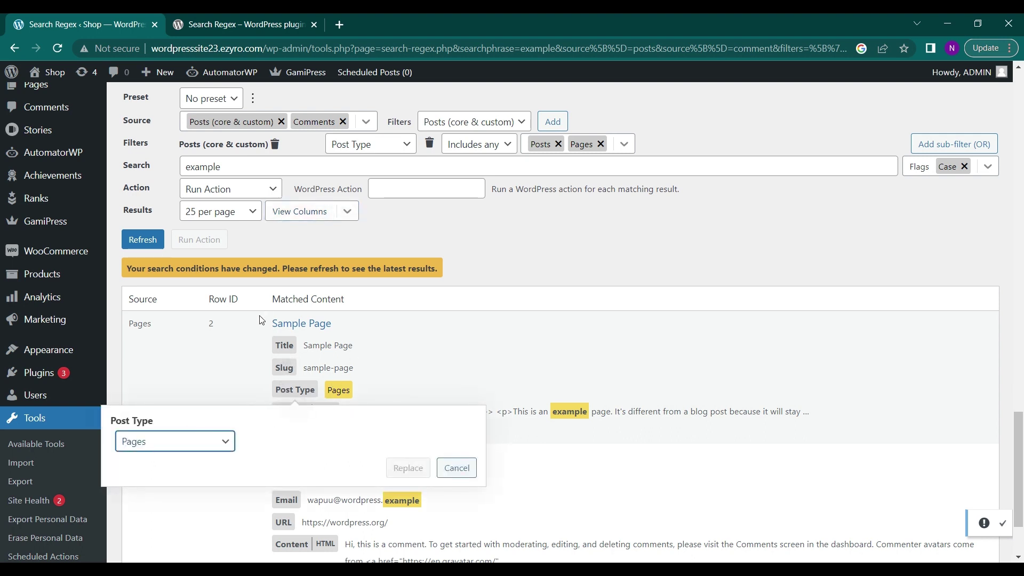
{"action": "left_click", "coordinate": [225, 450]}
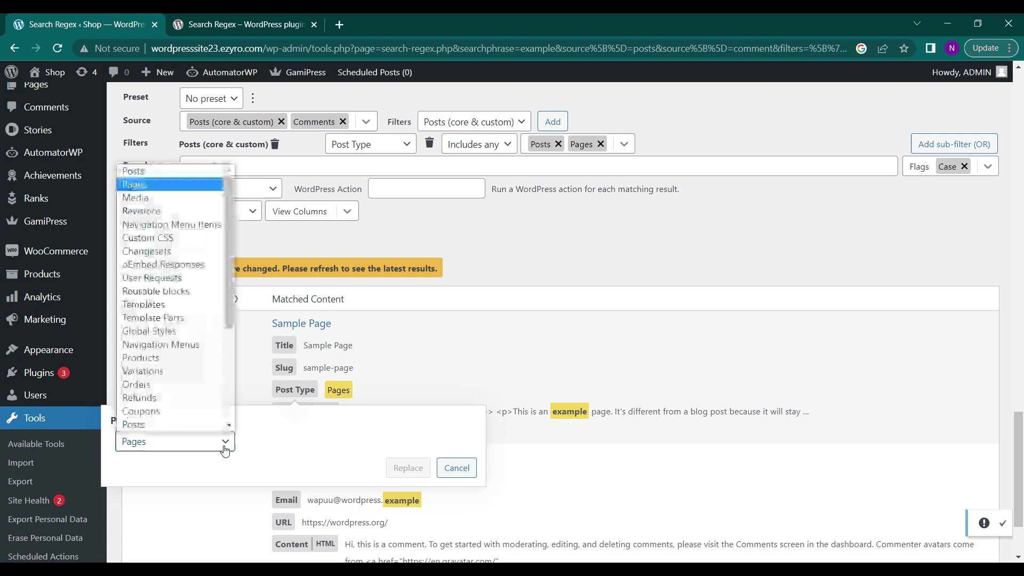
{"action": "scroll", "coordinate": [197, 426], "scroll_direction": "down", "scroll_amount": 1}
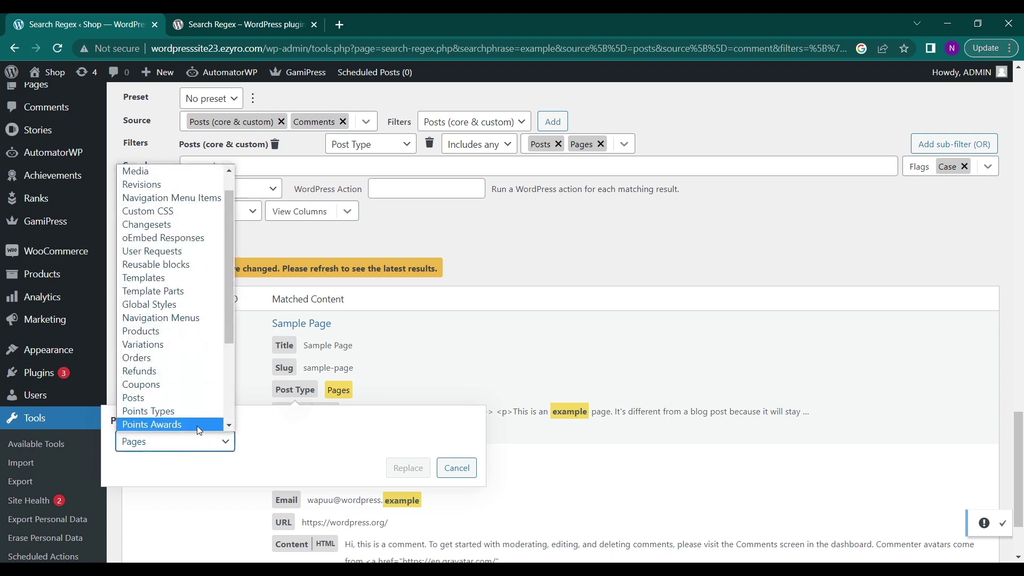
{"action": "scroll", "coordinate": [186, 384], "scroll_direction": "down", "scroll_amount": 2}
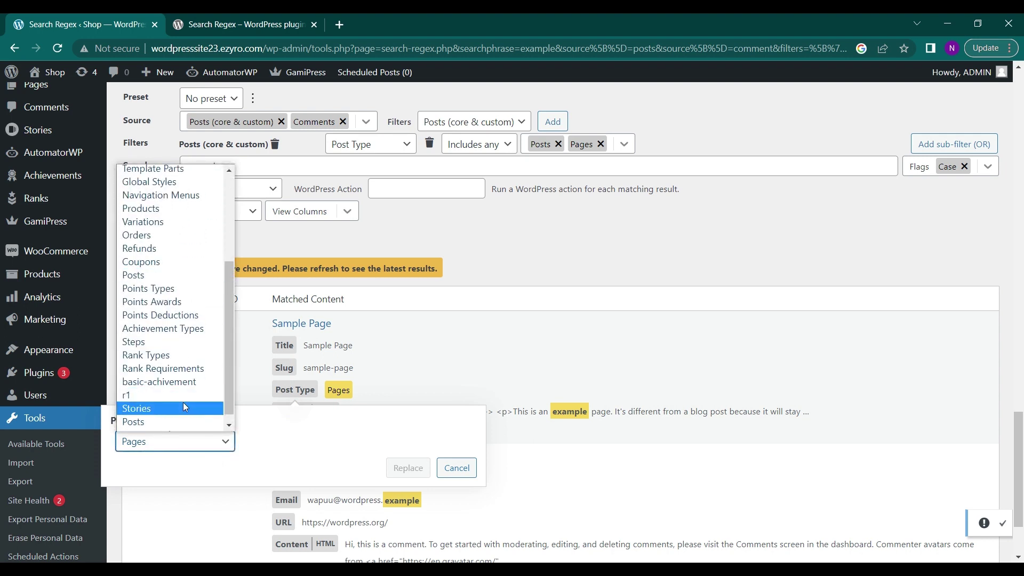
{"action": "scroll", "coordinate": [200, 425], "scroll_direction": "down", "scroll_amount": 1}
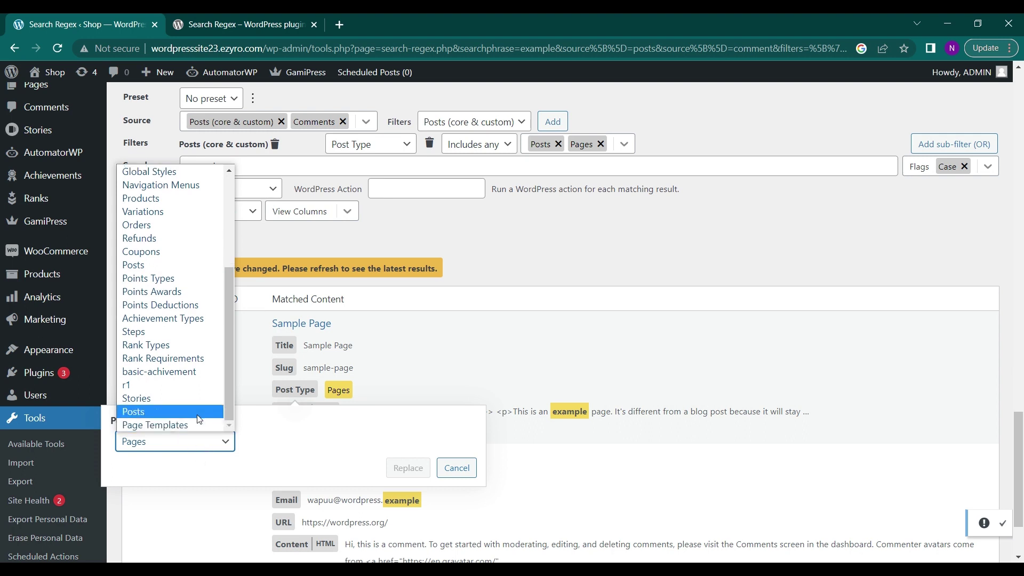
{"action": "left_click", "coordinate": [200, 420]}
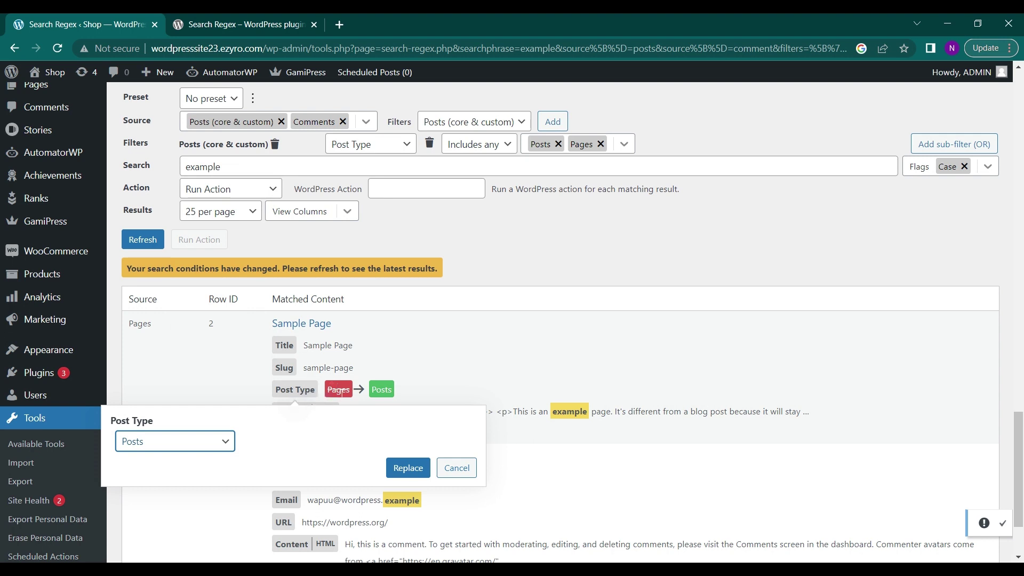
{"action": "left_click", "coordinate": [460, 468]}
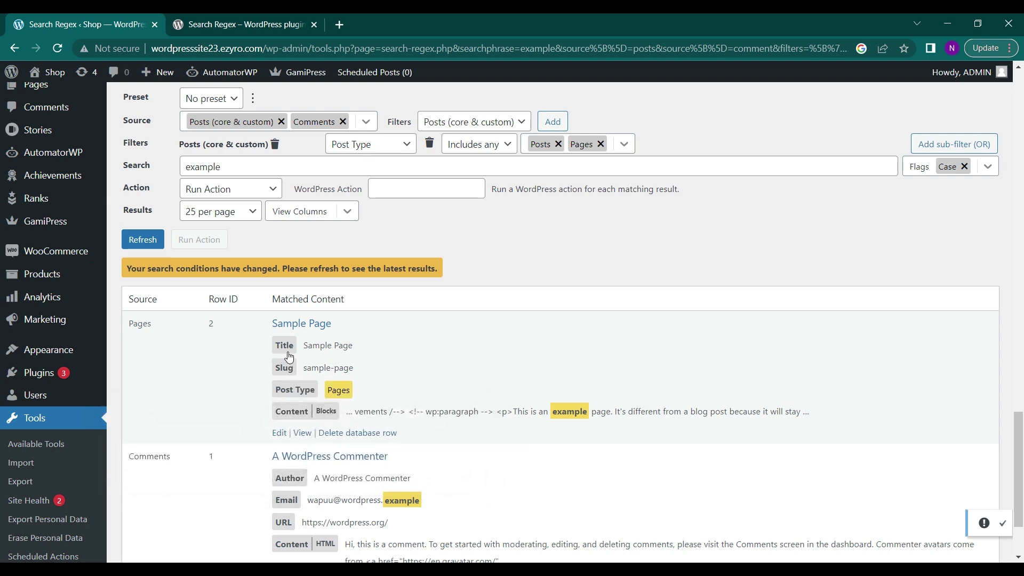
{"action": "left_click", "coordinate": [289, 412]}
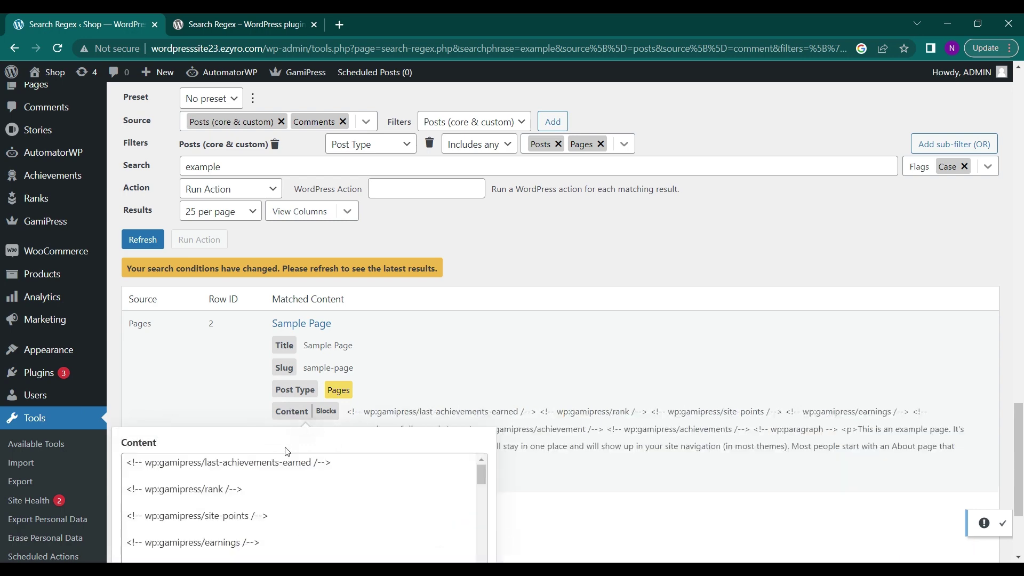
{"action": "scroll", "coordinate": [286, 452], "scroll_direction": "down", "scroll_amount": 2}
{"action": "scroll", "coordinate": [286, 448], "scroll_direction": "down", "scroll_amount": 3}
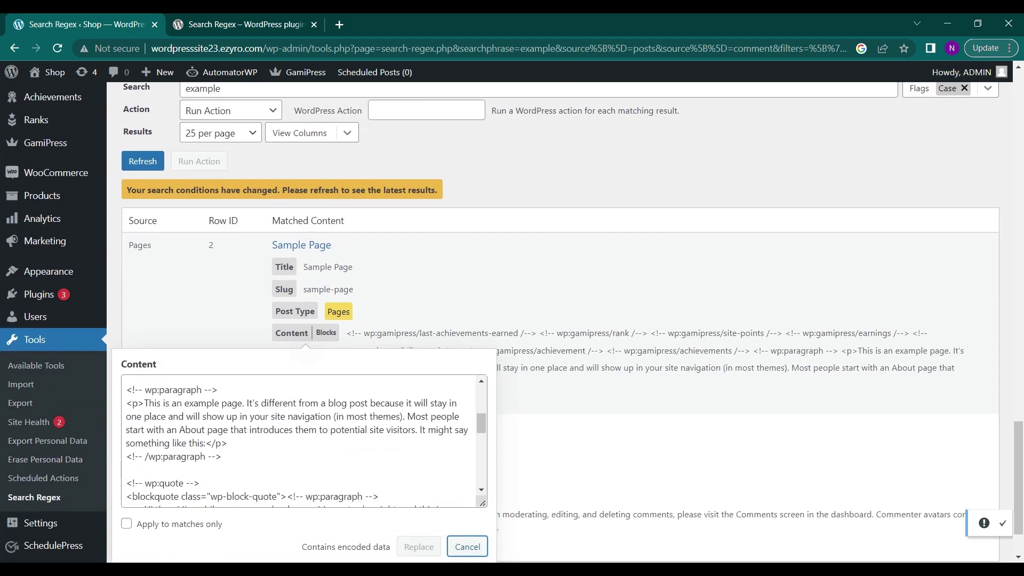
{"action": "scroll", "coordinate": [219, 435], "scroll_direction": "down", "scroll_amount": 4}
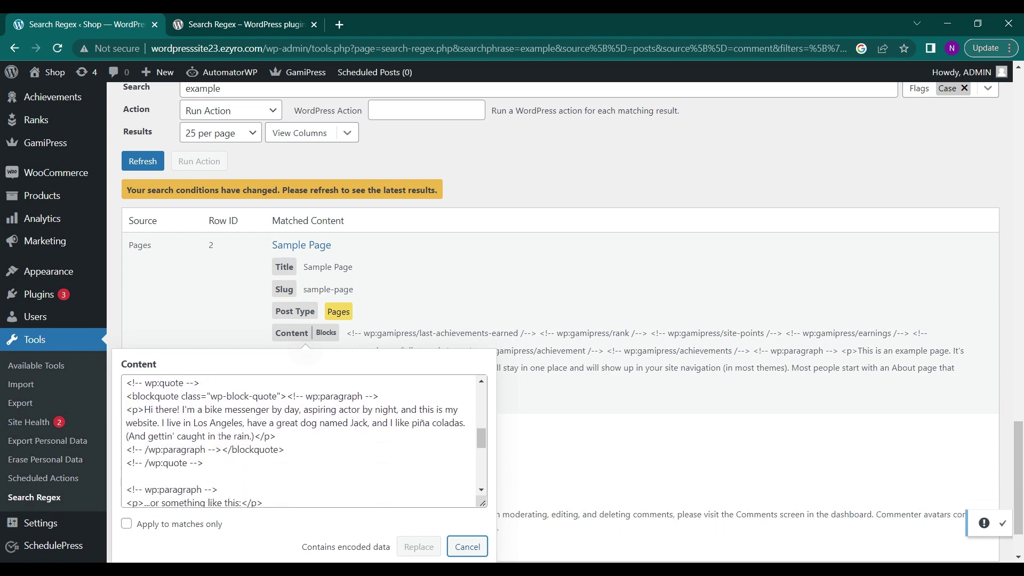
{"action": "scroll", "coordinate": [219, 435], "scroll_direction": "up", "scroll_amount": 8}
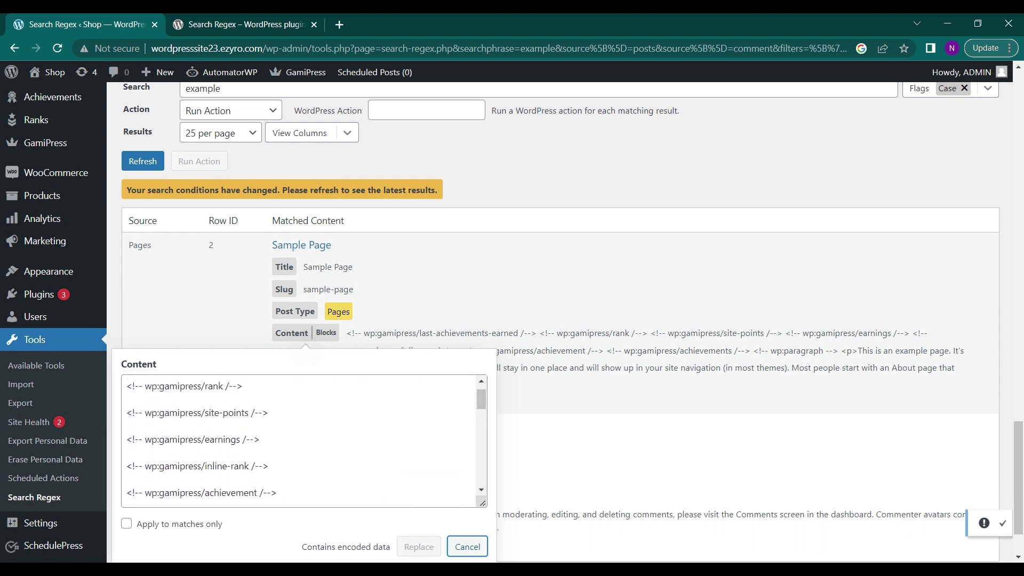
{"action": "scroll", "coordinate": [219, 405], "scroll_direction": "up", "scroll_amount": 1}
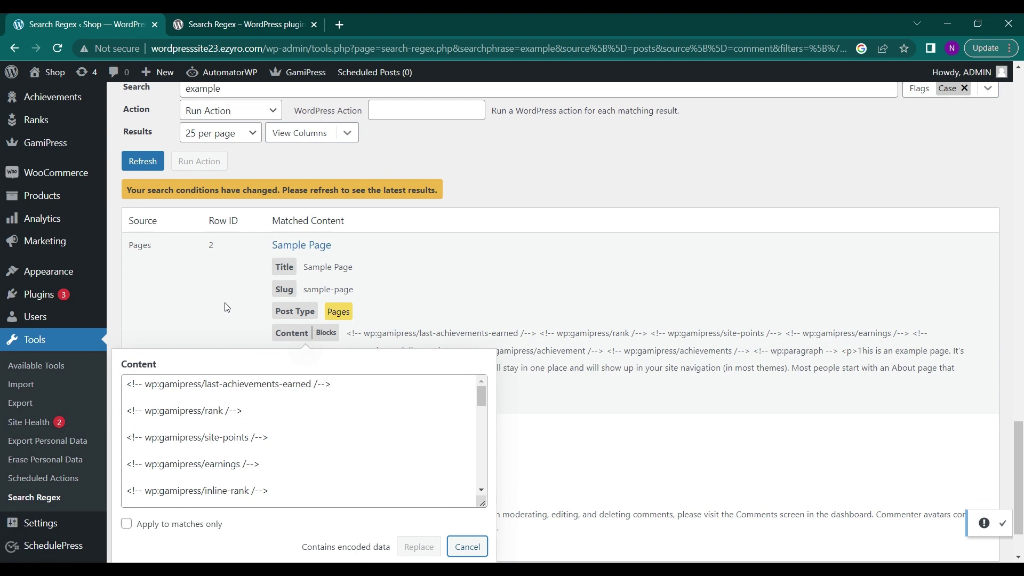
{"action": "left_click", "coordinate": [464, 546]}
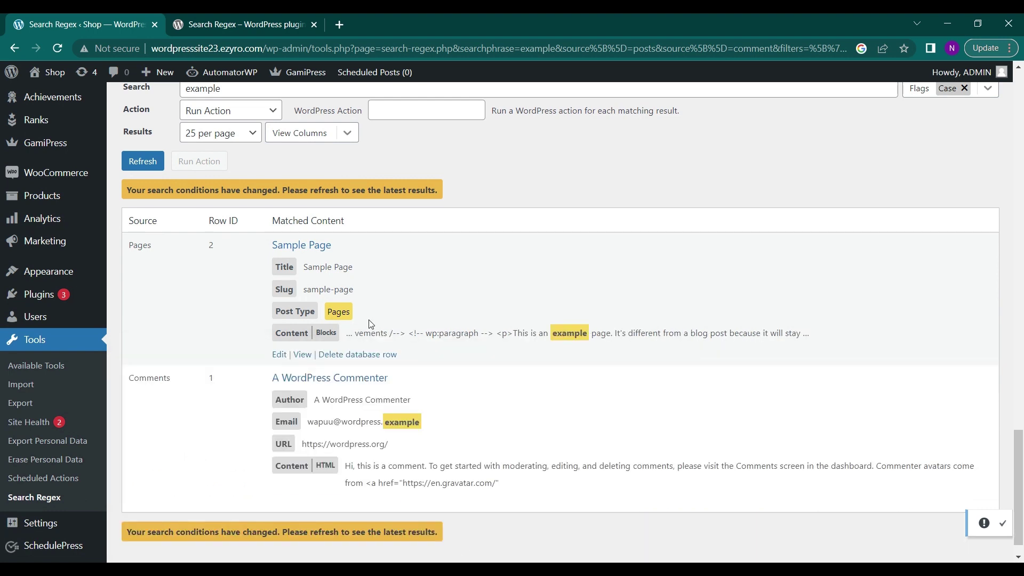
{"action": "scroll", "coordinate": [371, 324], "scroll_direction": "down", "scroll_amount": 1}
{"action": "mouse_move", "coordinate": [315, 420]}
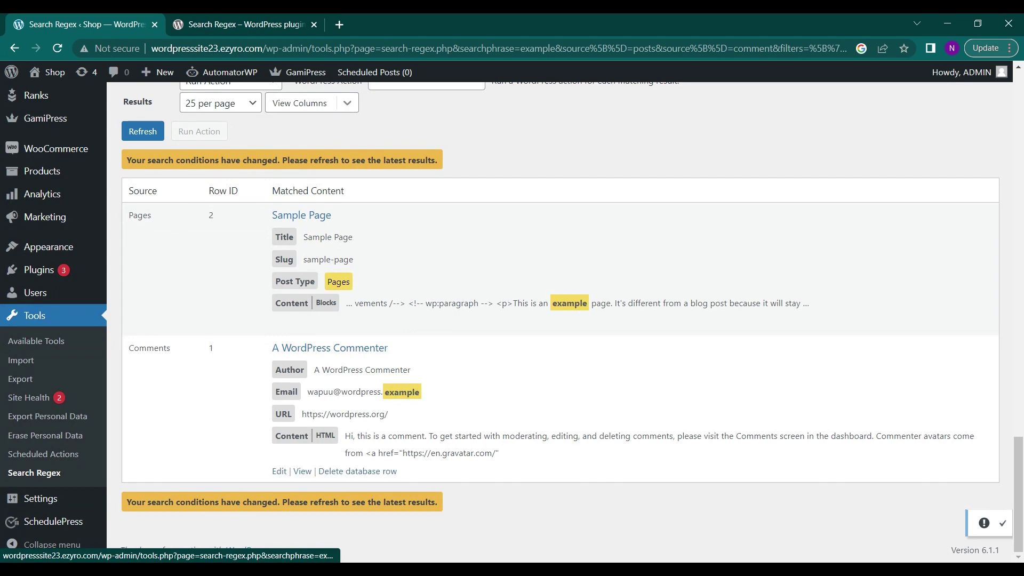
{"action": "scroll", "coordinate": [315, 420], "scroll_direction": "up", "scroll_amount": 6}
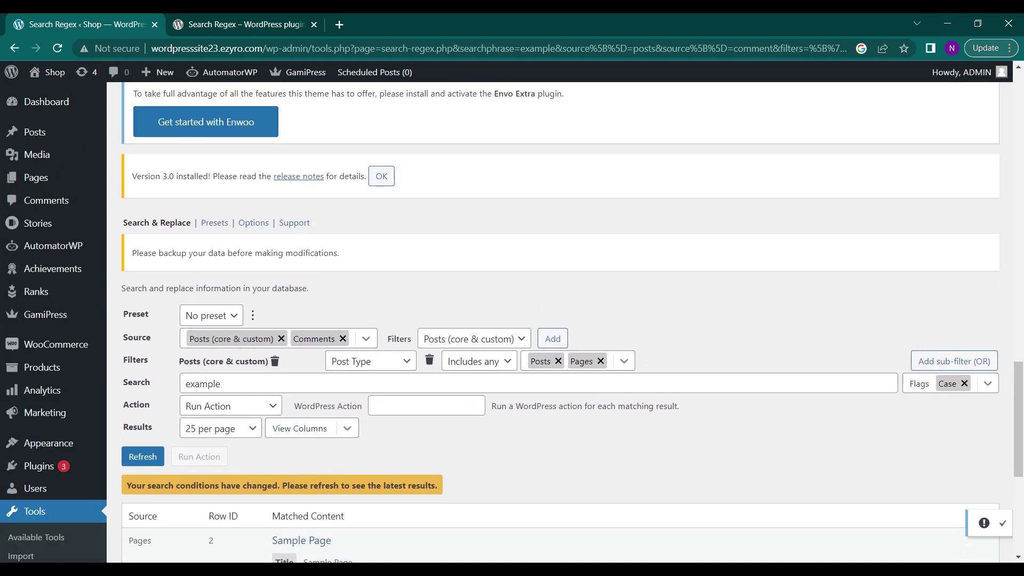
{"action": "scroll", "coordinate": [309, 339], "scroll_direction": "up", "scroll_amount": 1}
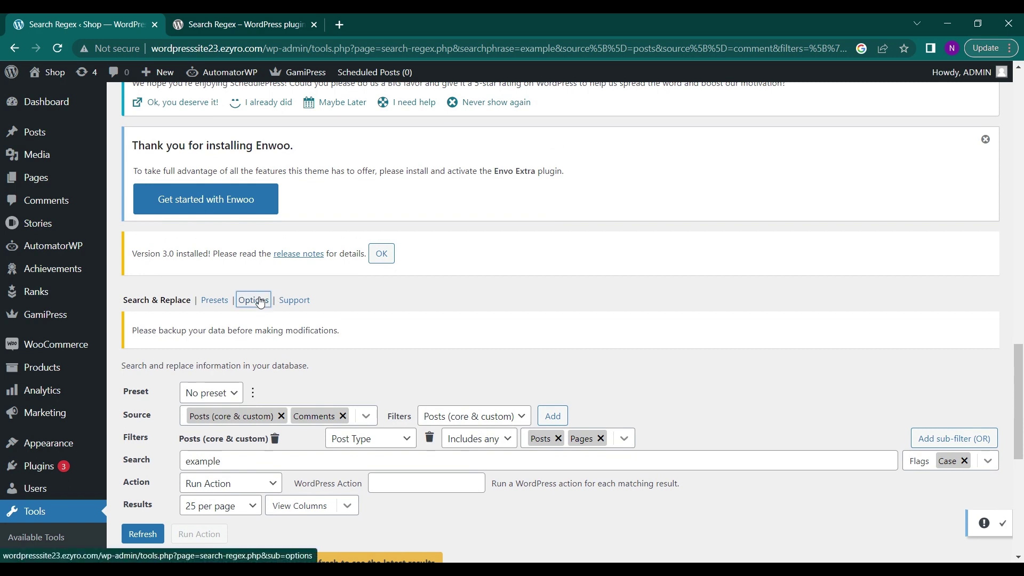
In Search Regex Options, set Default Preset to demo1 and leave Default REST API unchanged.
{"action": "left_click", "coordinate": [260, 303]}
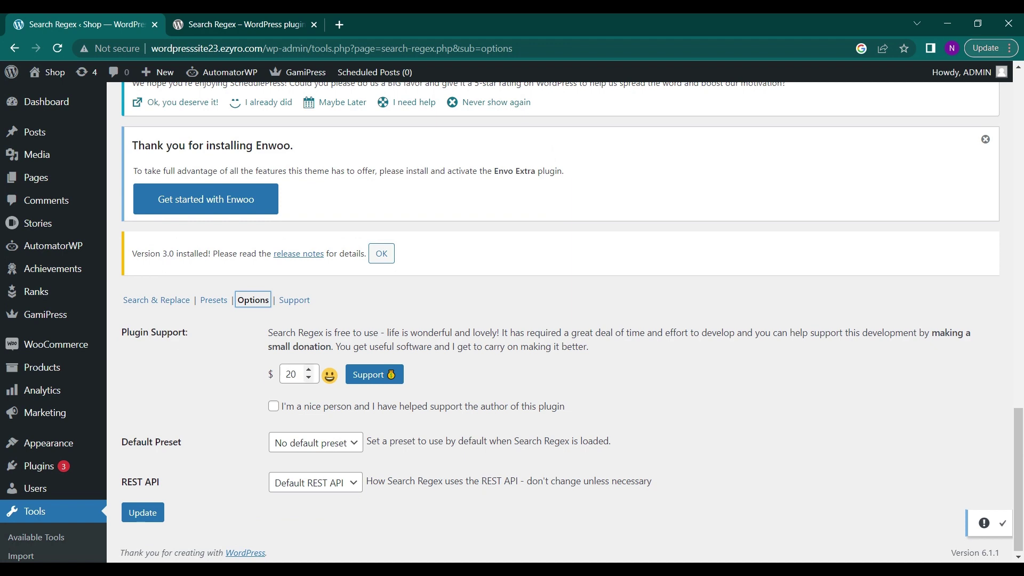
{"action": "scroll", "coordinate": [293, 374], "scroll_direction": "down", "scroll_amount": 2}
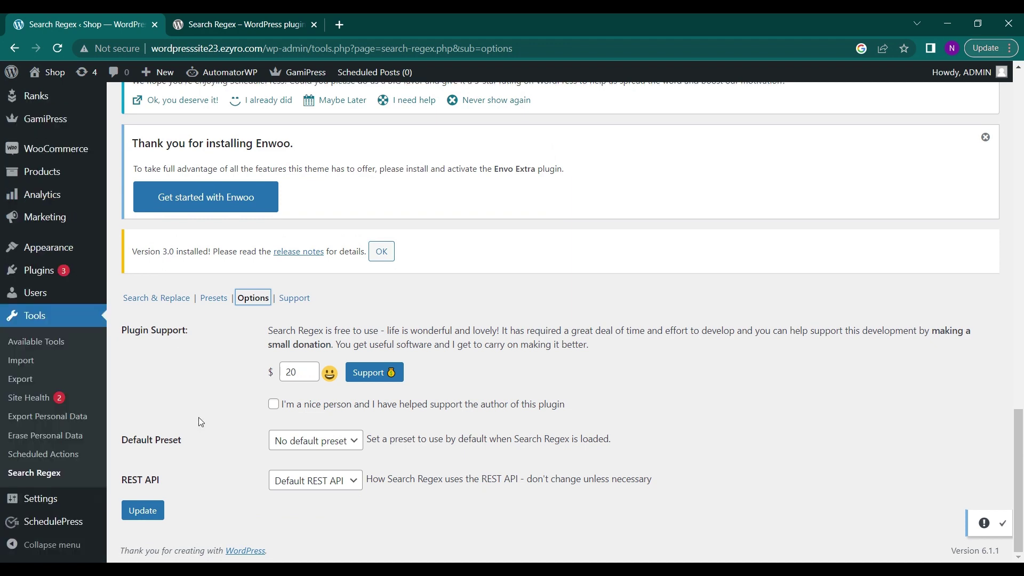
{"action": "left_click", "coordinate": [329, 446]}
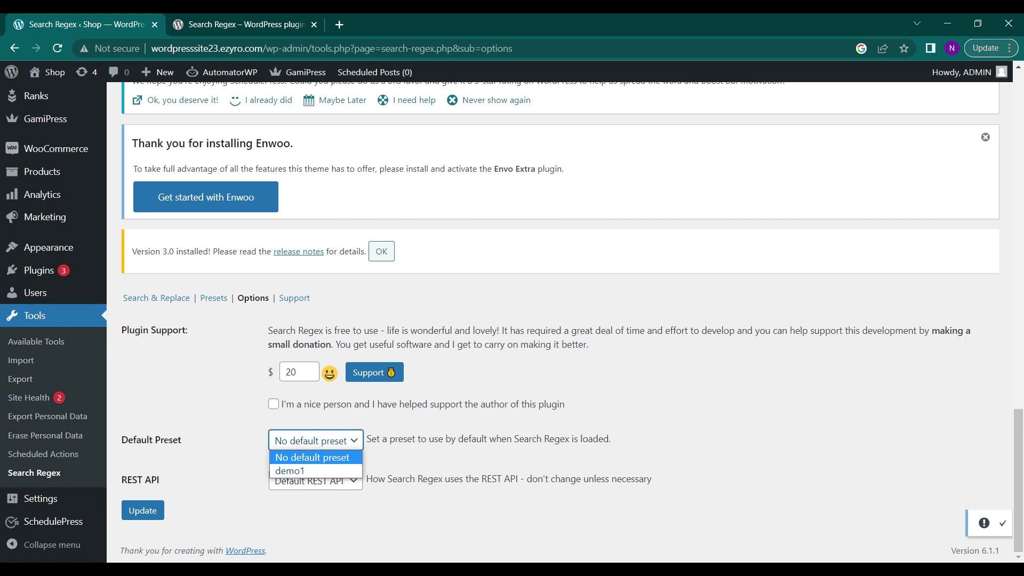
{"action": "left_click", "coordinate": [300, 473]}
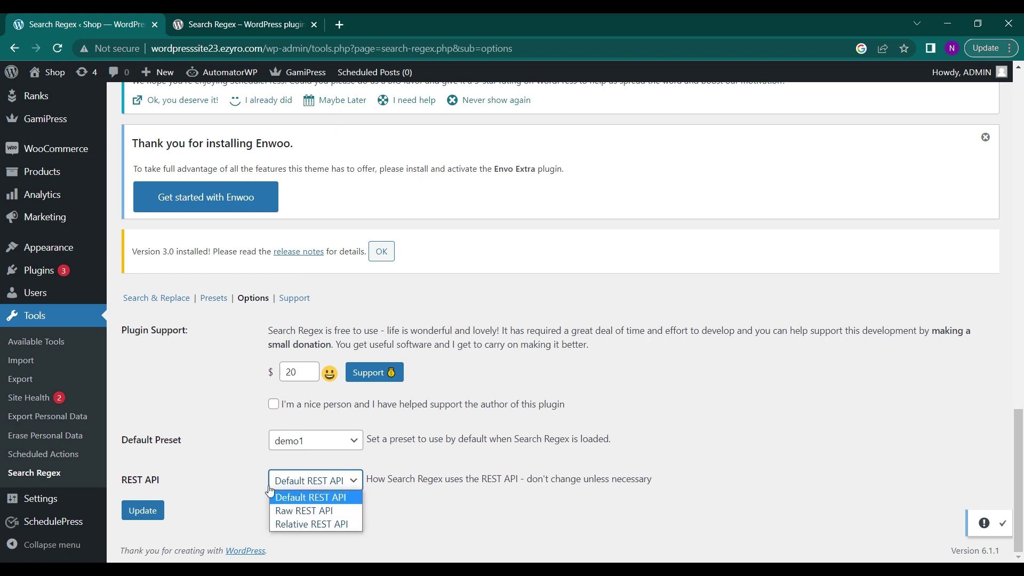
{"action": "left_click", "coordinate": [337, 482]}
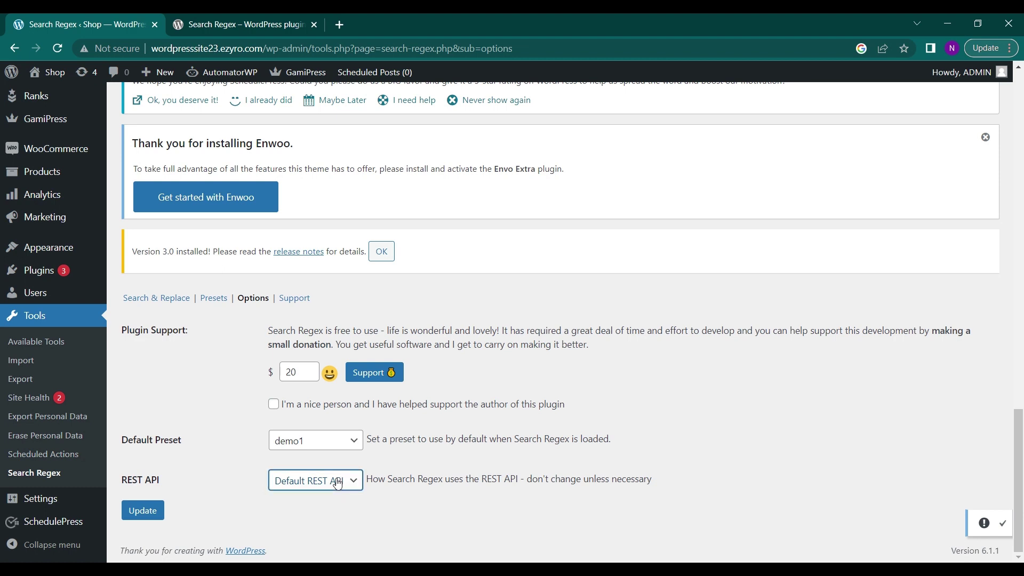
{"action": "scroll", "coordinate": [342, 490], "scroll_direction": "up", "scroll_amount": 1}
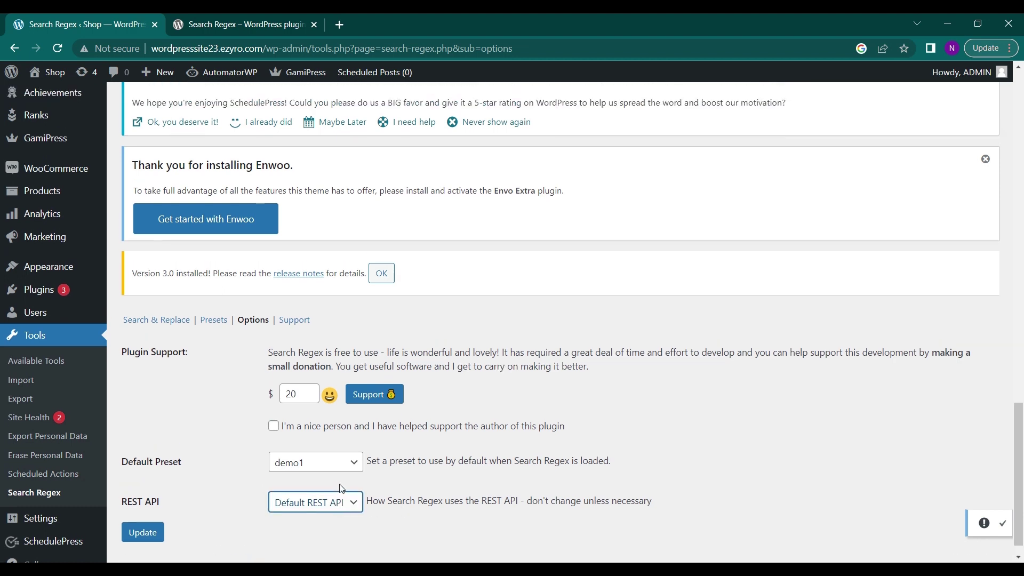
Read through the Search Regex Support page, then return to the Search & Replace form.
{"action": "left_click", "coordinate": [294, 320]}
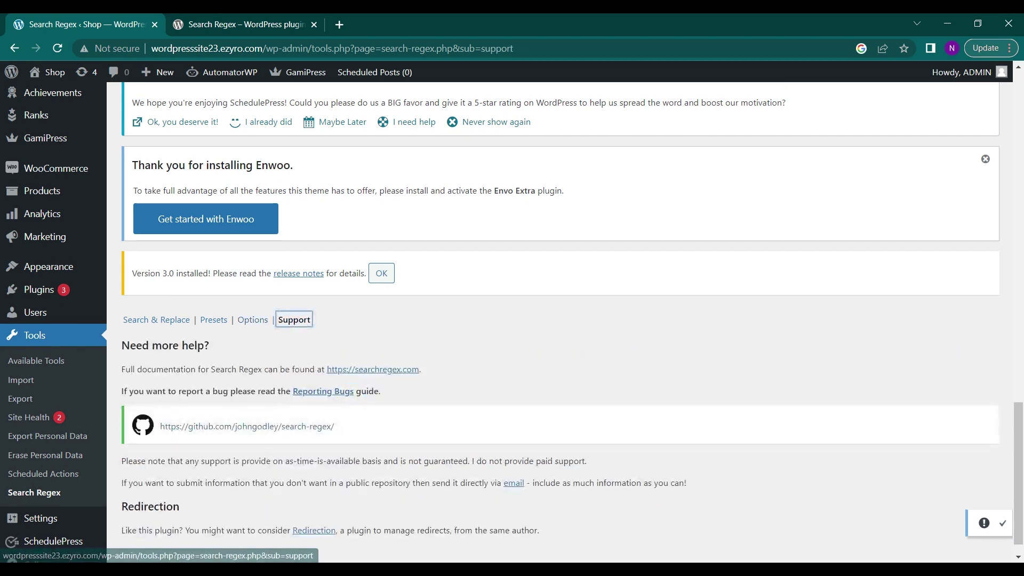
{"action": "scroll", "coordinate": [288, 341], "scroll_direction": "down", "scroll_amount": 1}
{"action": "scroll", "coordinate": [260, 373], "scroll_direction": "up", "scroll_amount": 5}
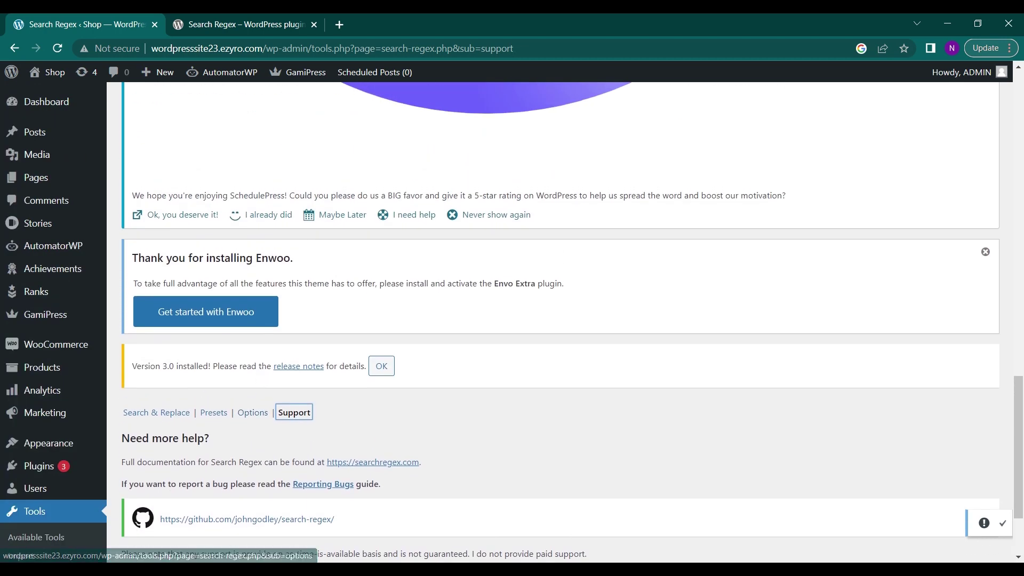
{"action": "scroll", "coordinate": [320, 352], "scroll_direction": "down", "scroll_amount": 1}
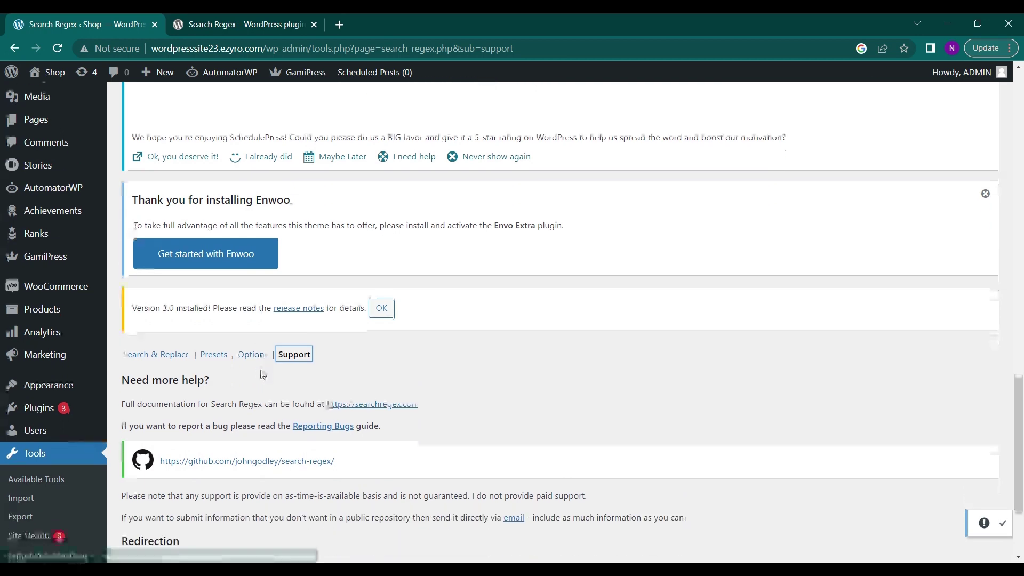
{"action": "left_click", "coordinate": [151, 355]}
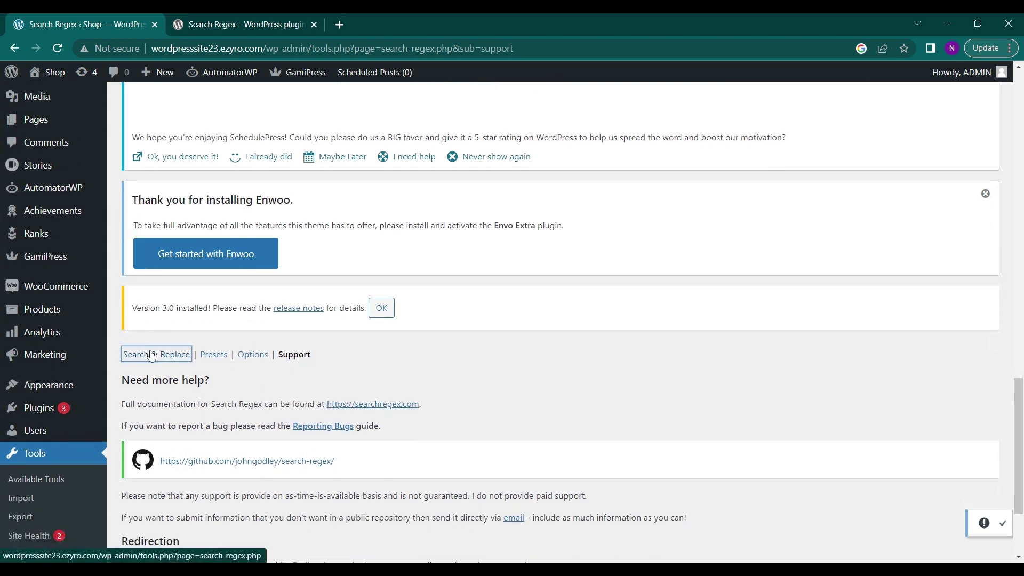
{"action": "scroll", "coordinate": [205, 356], "scroll_direction": "down", "scroll_amount": 2}
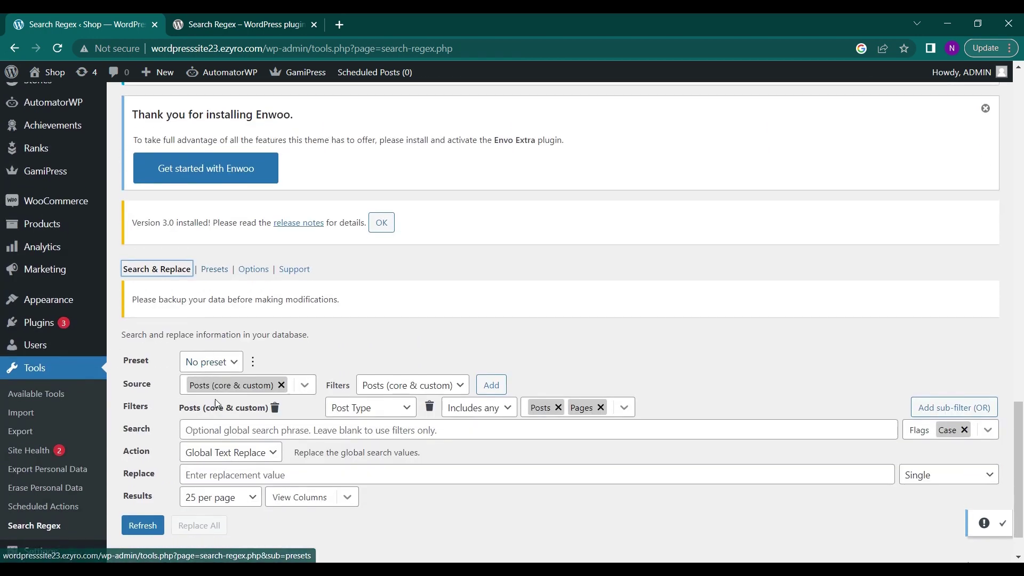